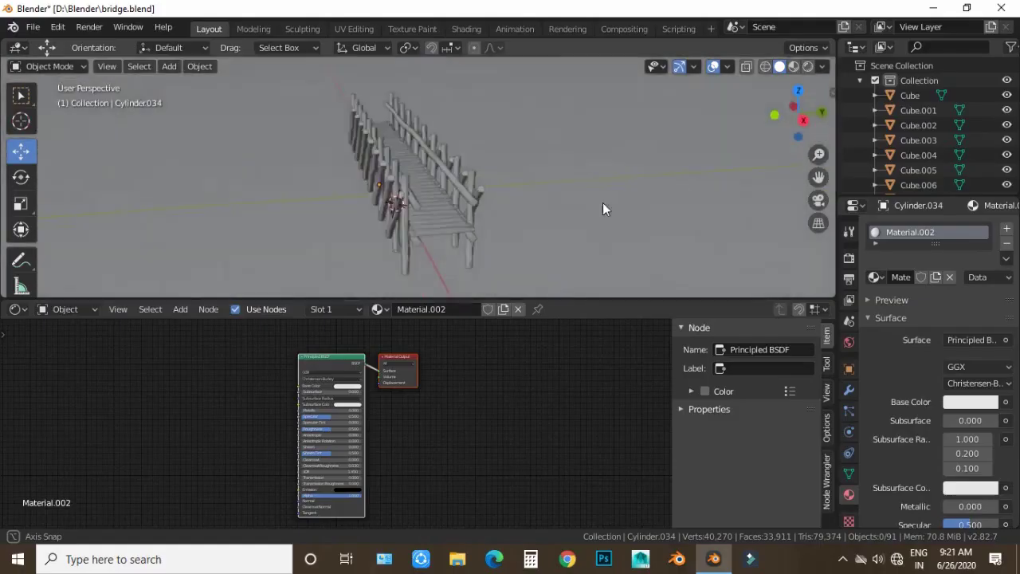
- Orbit the bridge and select the diagonal log Cylinder.034 to show its Material.002 nodes
mouse_move(602, 203)
middle_mouse_down()
mouse_move(694, 193)
mouse_move(431, 176)
middle_mouse_up()
left_click(431, 176)
left_click(461, 190)
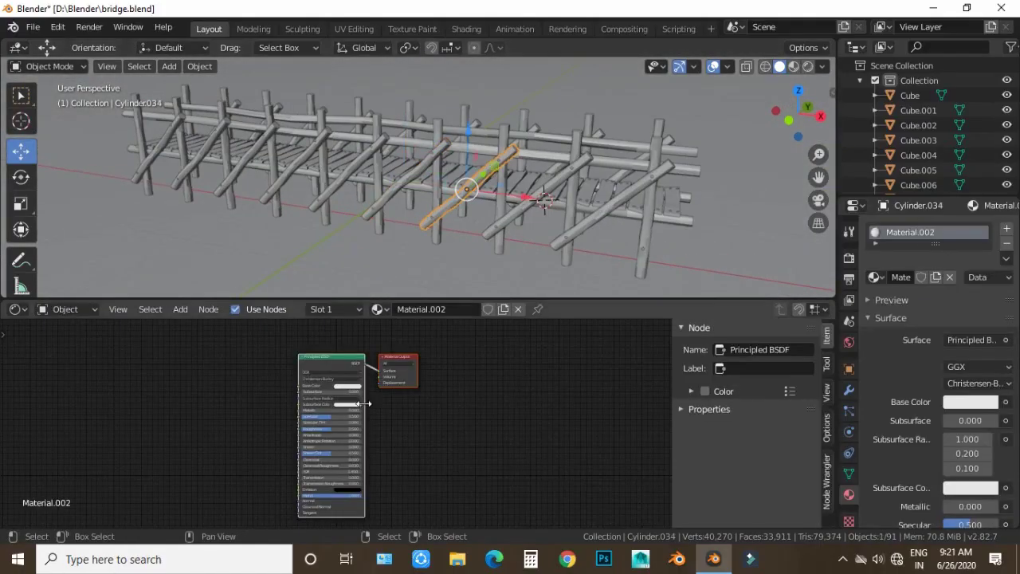
- Add Texture Coordinate, Mapping and Image Texture nodes to the Principled BSDF with Ctrl+T
left_click_drag(456, 301, 456, 273)
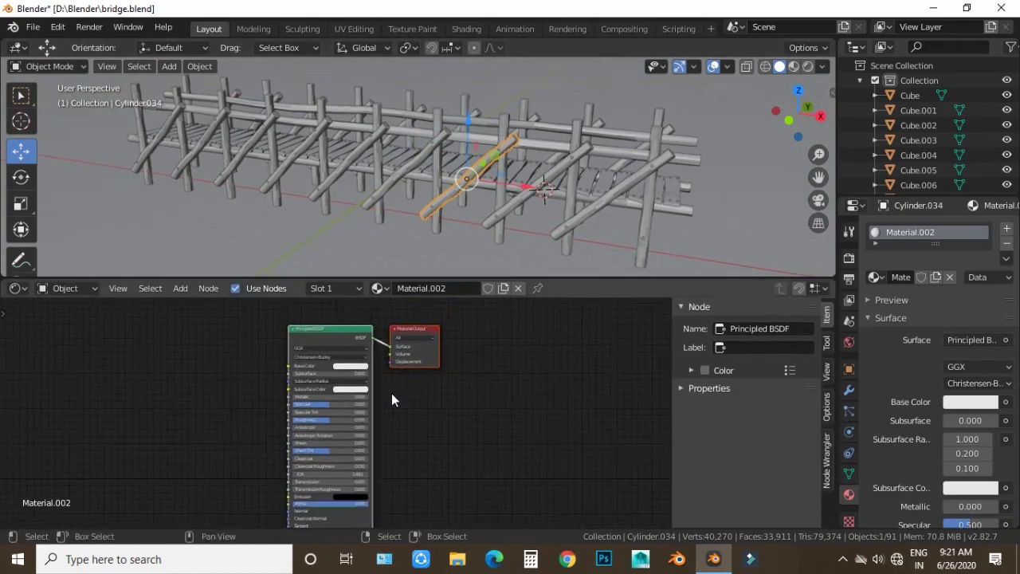
scroll(395, 392, "down", 1)
left_click(328, 340)
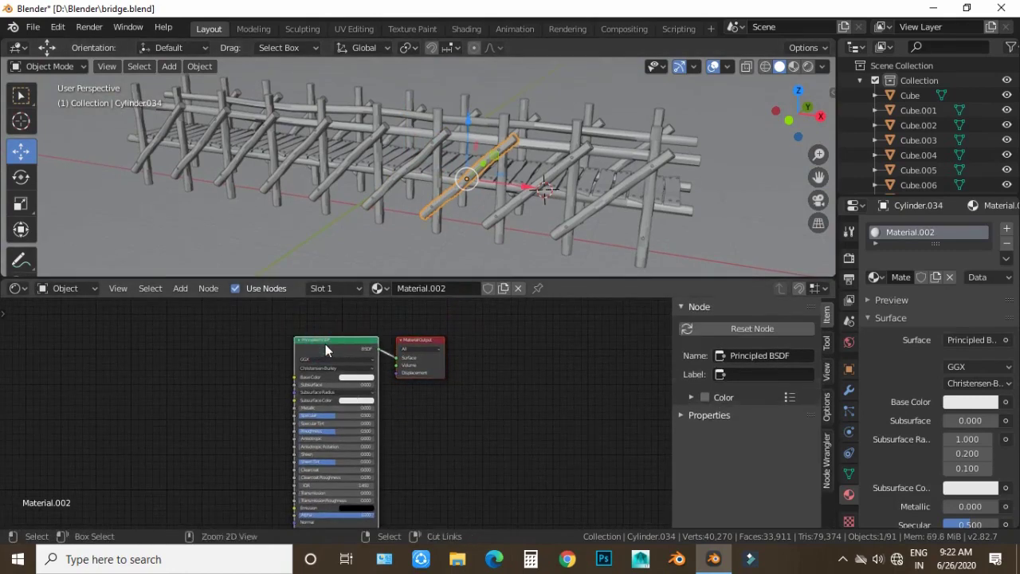
key("ctrl+t")
key("Home")
key("g")
left_click(278, 337)
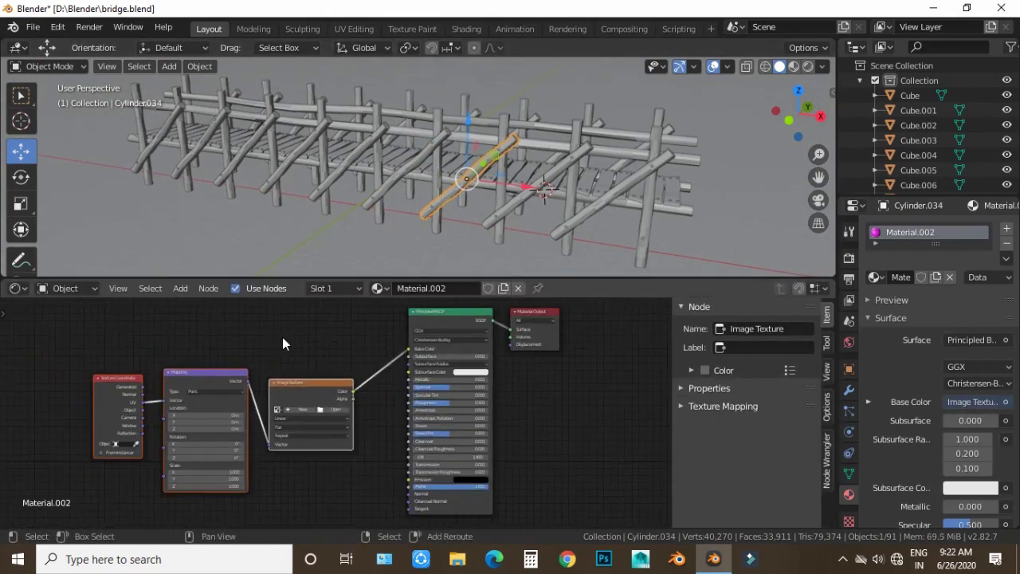
scroll(278, 338, "down", 1)
key("g")
left_click(274, 325)
scroll(294, 333, "down", 1, "ctrl")
scroll(199, 347, "down", 1, "ctrl")
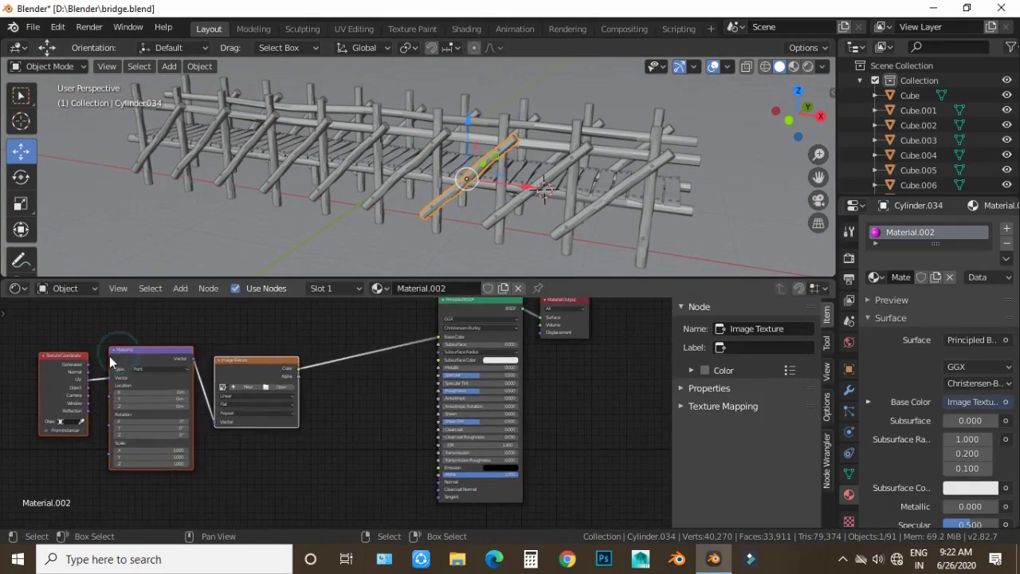
- Load the Bark_004 normal, height and base colour images and assign Bark_004_basecolor.jpg
left_click(275, 387)
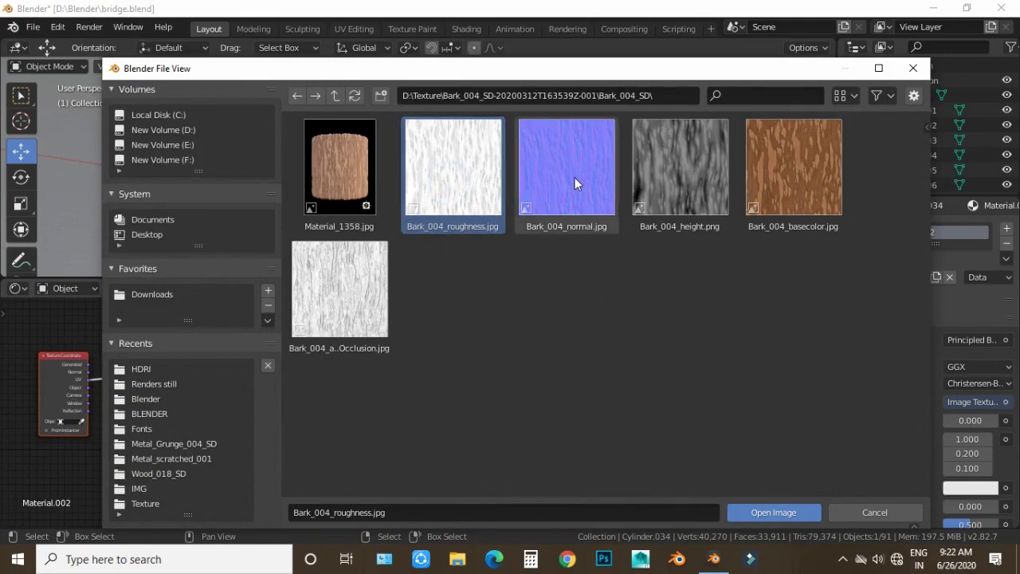
left_click(575, 177, "ctrl")
left_click(678, 168, "ctrl")
left_click(790, 175, "ctrl")
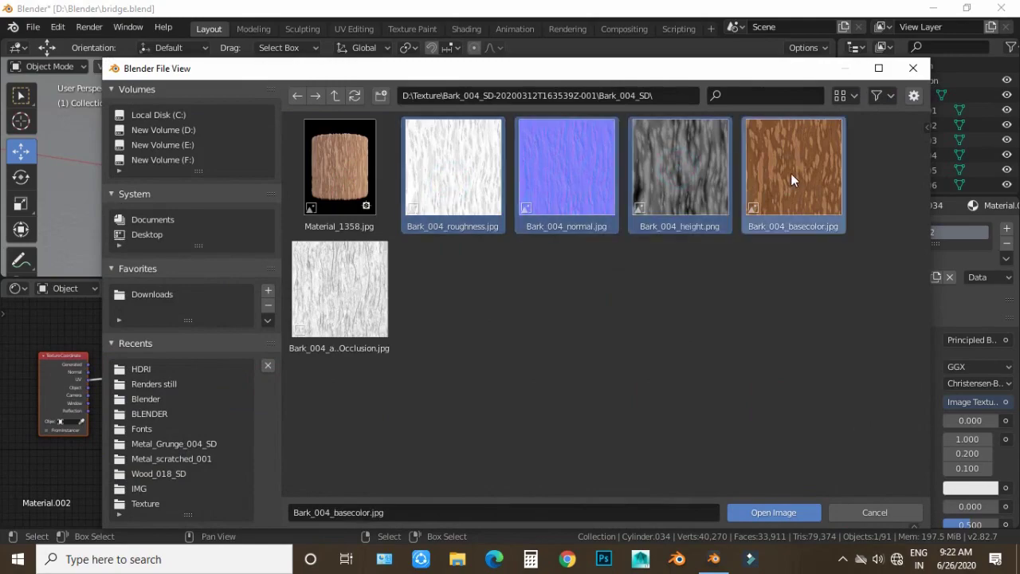
left_click(807, 510)
key("Home")
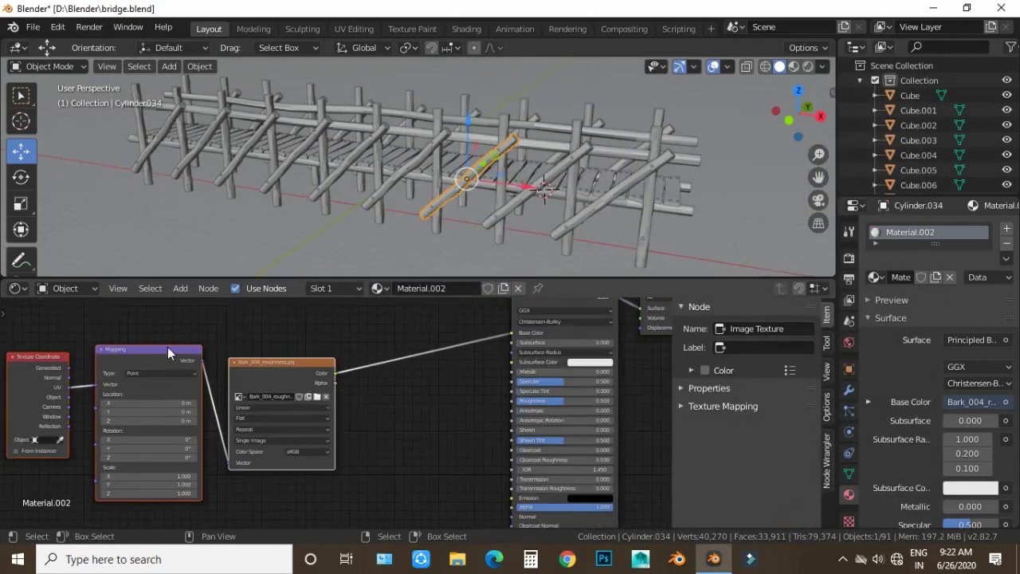
left_click_drag(112, 356, 76, 354)
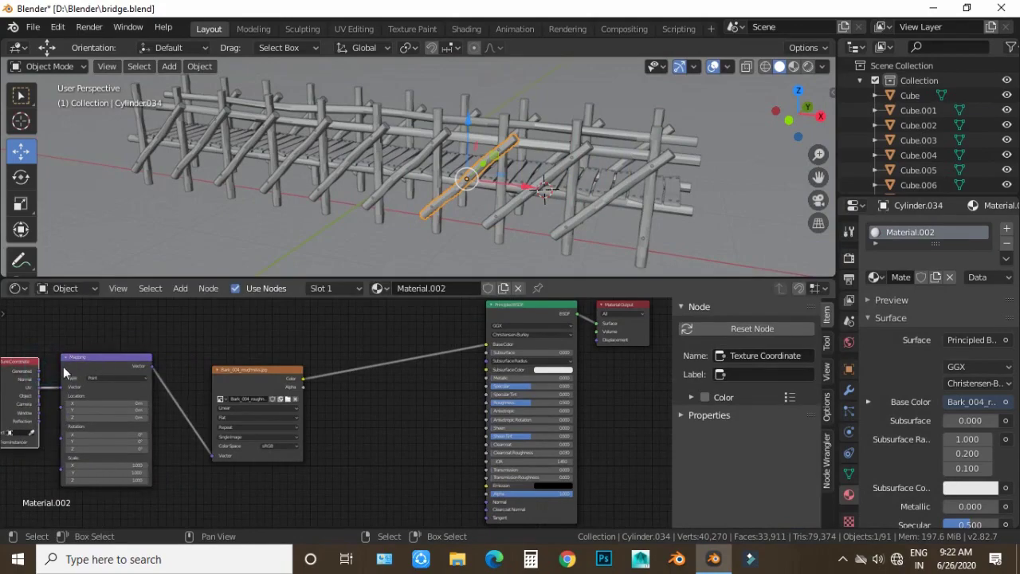
scroll(333, 410, "up", 1)
left_click(191, 395)
left_click(231, 430)
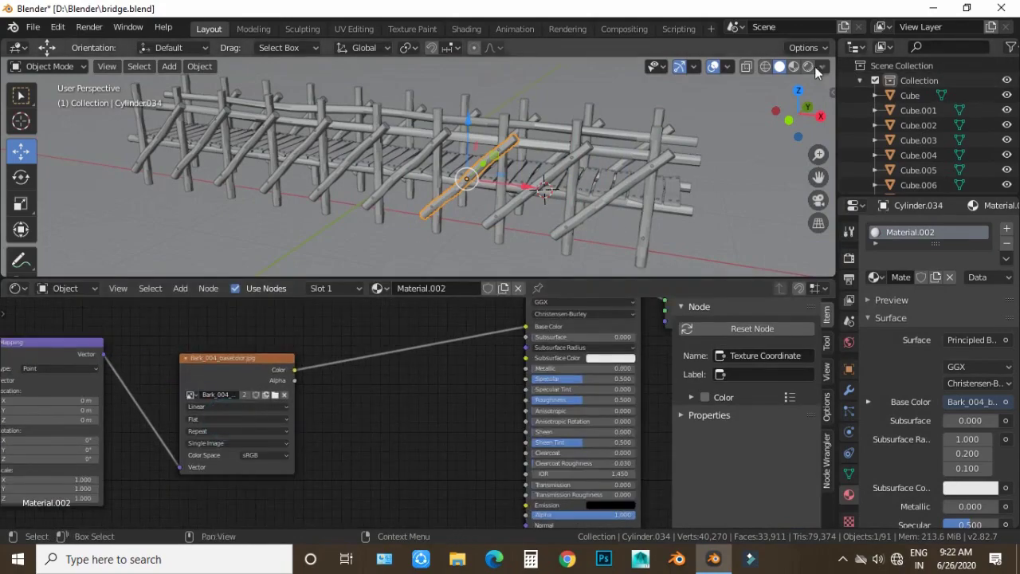
- Switch the viewport to Material Preview to view the bark on the log
left_click(793, 66)
scroll(514, 198, "up", 4)
scroll(401, 170, "up", 3)
middle_click_drag(401, 170, 435, 169)
scroll(291, 417, "down", 1)
- Duplicate the base colour image node below it for another bark map
left_click(267, 361)
key("shift+d")
left_click(261, 469)
middle_click_drag(223, 485, 246, 411)
left_click(232, 417)
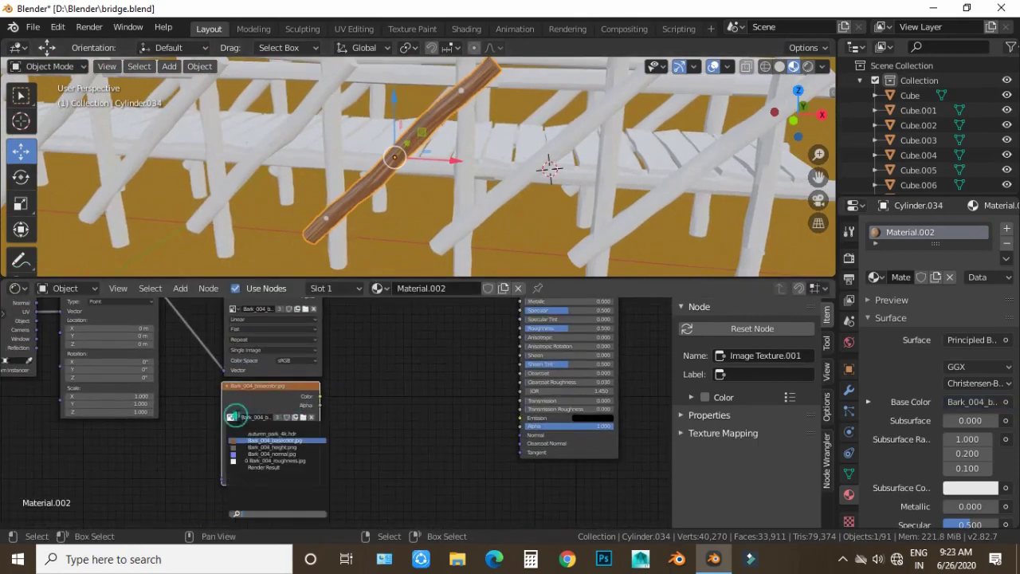
- Load Bark_004_height.png into the duplicated image node and collapse it
left_click(271, 447)
left_click(227, 386)
scroll(184, 311, "down", 1)
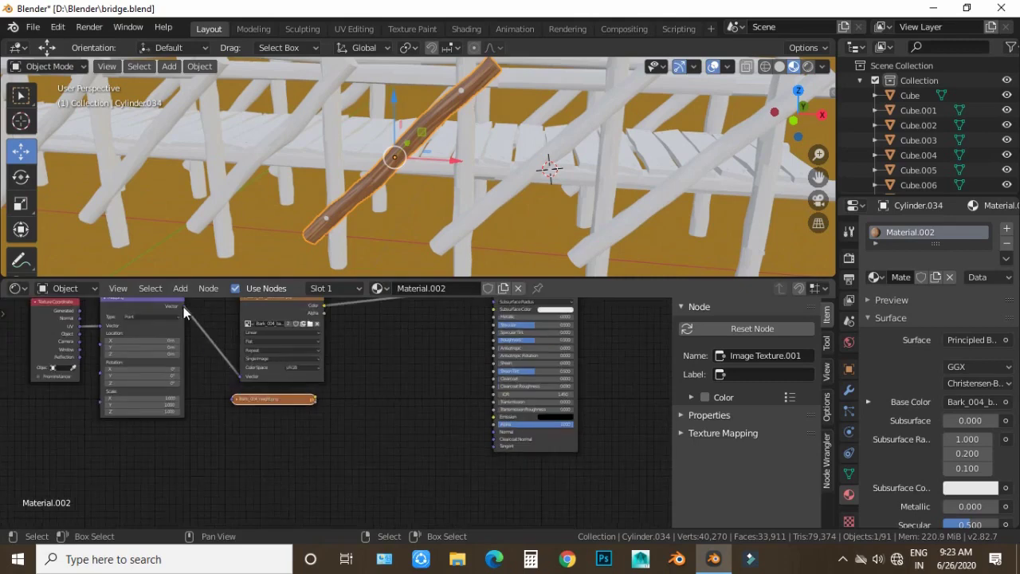
scroll(294, 420, "up", 2)
- Add a Bump node and connect it to the Principled BSDF's Normal input
key("shift+a")
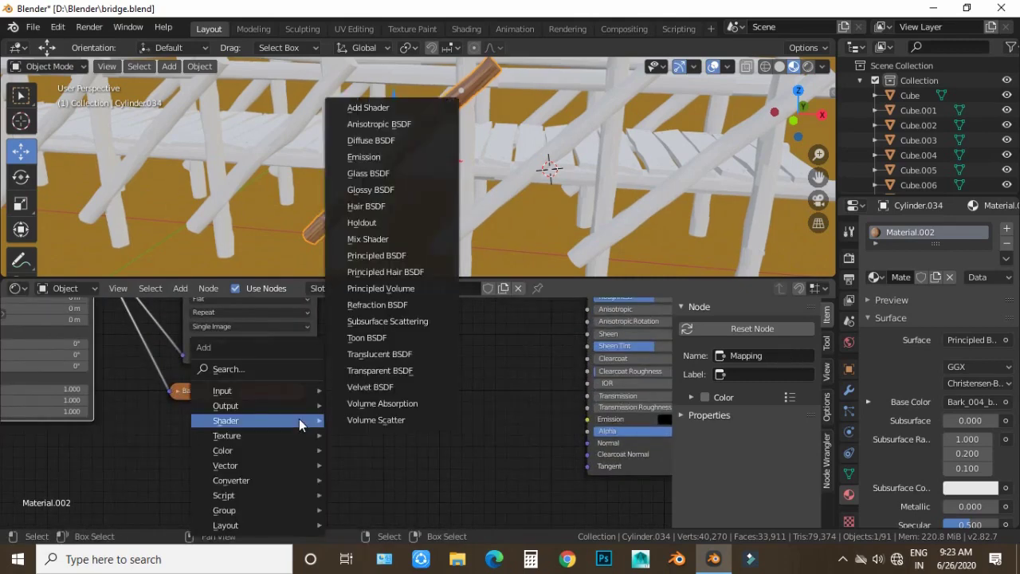
left_click(362, 348)
left_click(439, 410)
left_click_drag(497, 422, 589, 443)
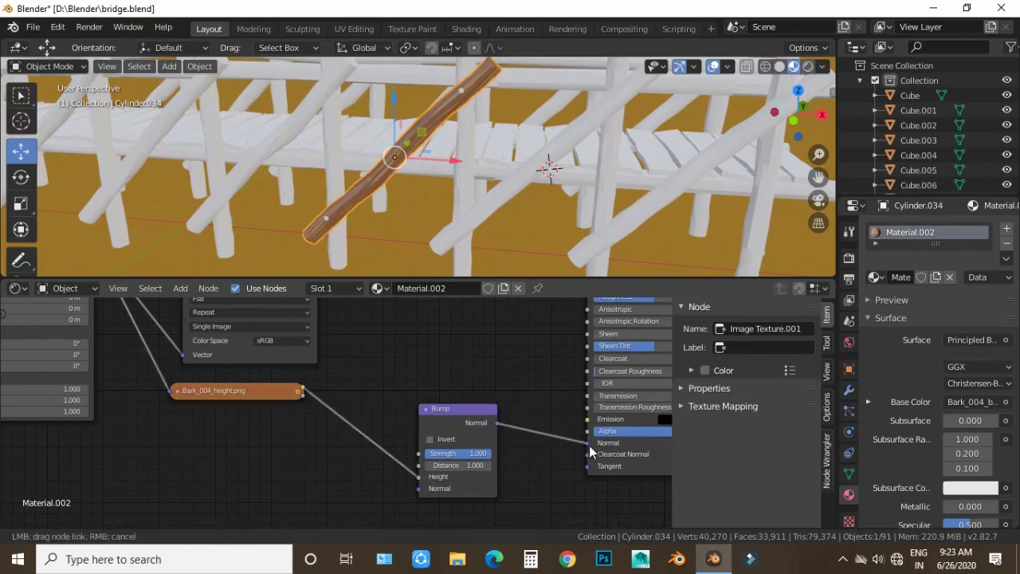
scroll(451, 189, "up", 2)
middle_click_drag(451, 188, 307, 291)
- Add another image node with Bark_004_roughness.jpg connected to Roughness
left_click_drag(241, 356, 235, 365)
key("shift+d")
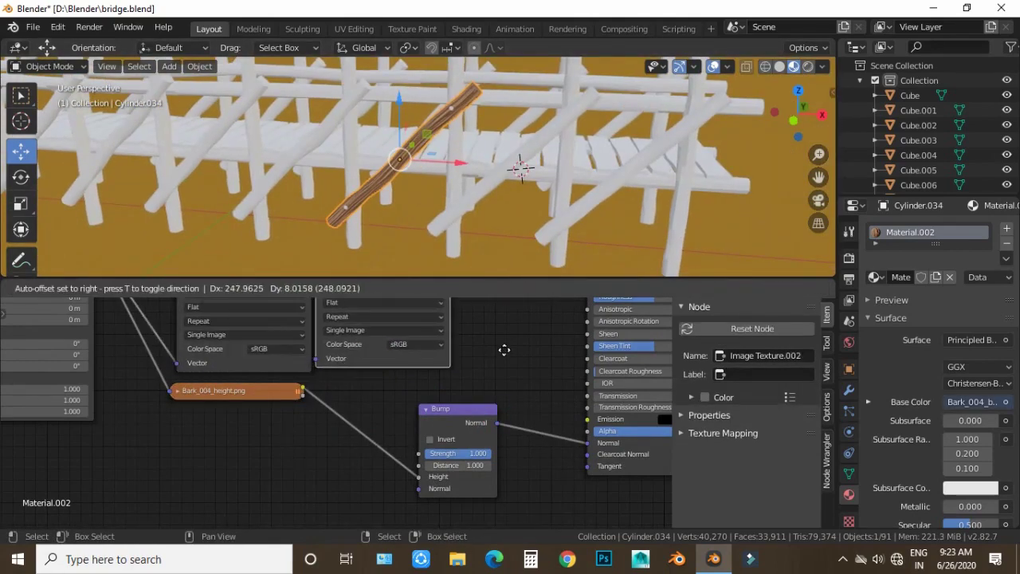
left_click(521, 380)
scroll(513, 404, "down", 2)
left_click_drag(463, 276, 463, 230)
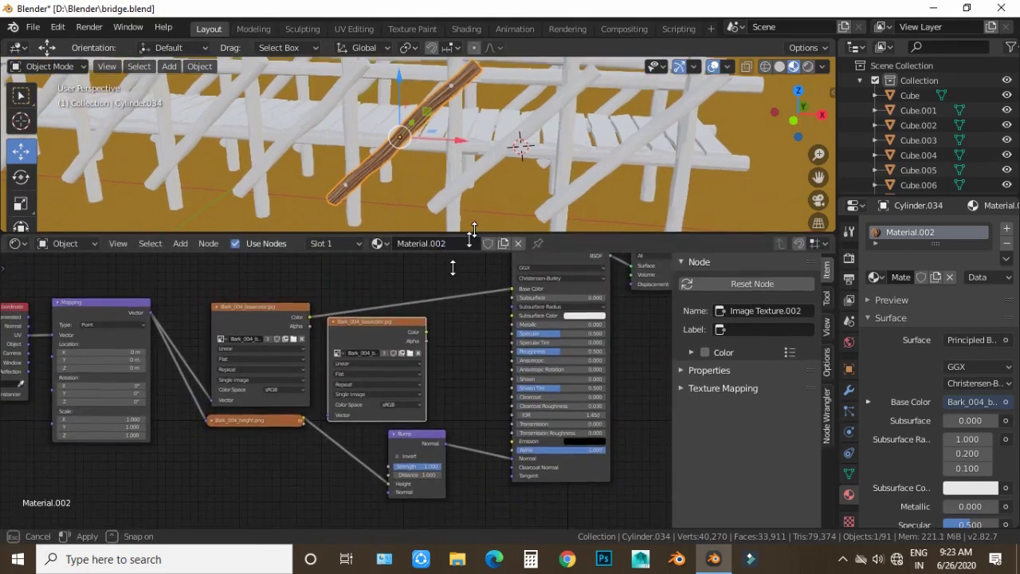
left_click(280, 315)
key("g")
left_click(243, 458)
left_click(324, 349)
left_click(369, 394)
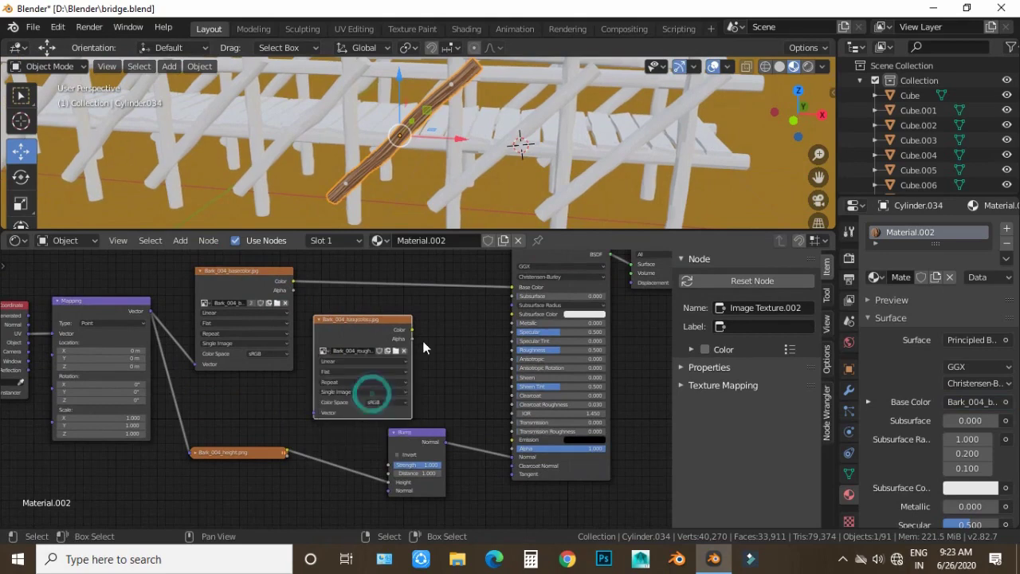
left_click_drag(517, 353, 517, 354)
- Add a Bark_004_normal.jpg image node and collapse the normal and roughness nodes
key("shift+d")
left_click(120, 462)
middle_click_drag(147, 467, 164, 395)
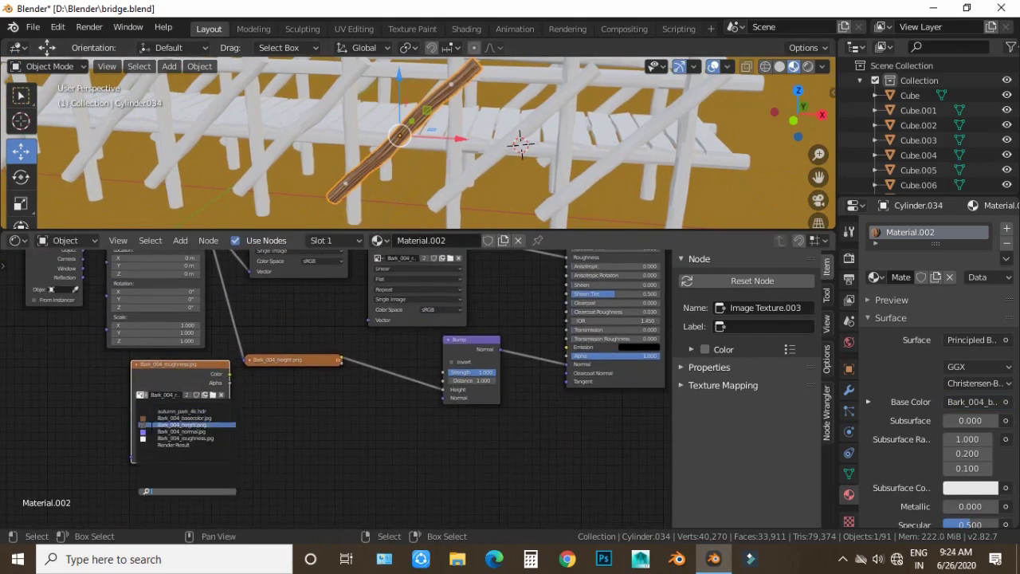
left_click(188, 431)
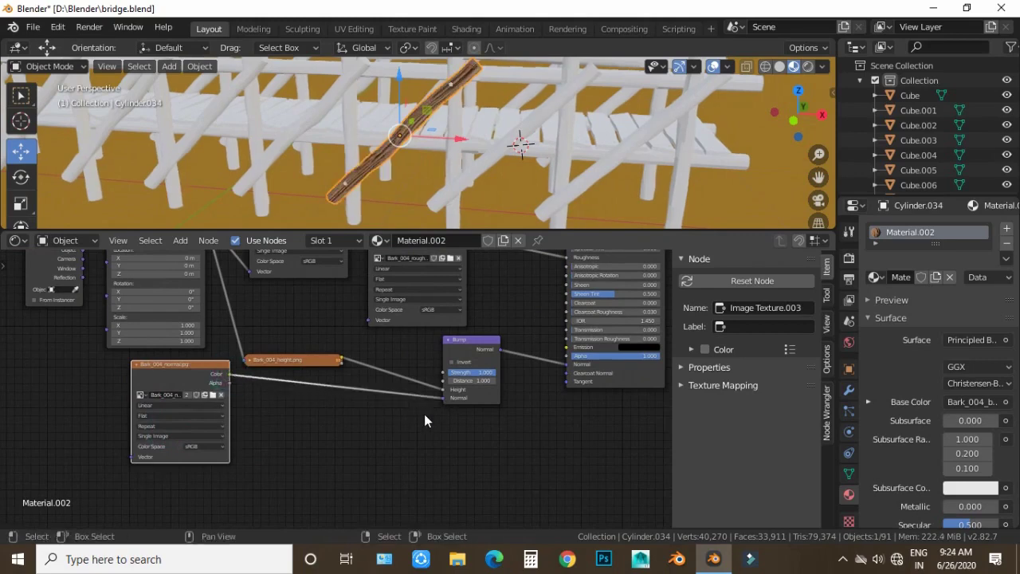
scroll(410, 155, "up", 4)
left_click_drag(169, 364, 208, 385)
key("h")
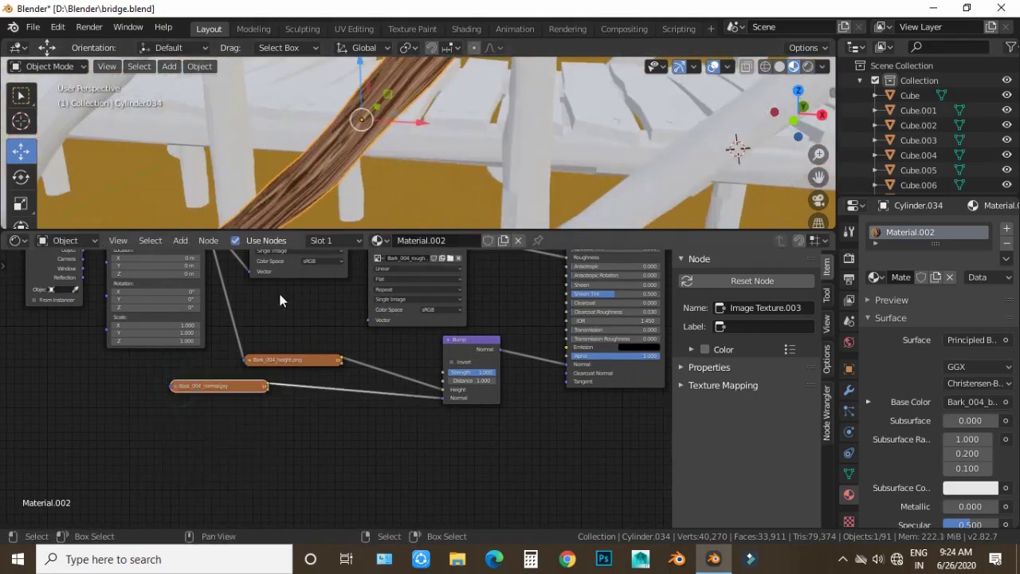
scroll(279, 299, "down", 2)
left_click(309, 338)
key("h")
middle_click_drag(297, 283, 323, 314)
- Assign Material.002 to two more diagonal logs from the material browse list
mouse_move(390, 182)
middle_mouse_down()
mouse_move(393, 149)
mouse_move(385, 173)
mouse_move(356, 175)
mouse_move(424, 106)
mouse_move(403, 163)
mouse_move(432, 166)
mouse_move(420, 232)
middle_mouse_up()
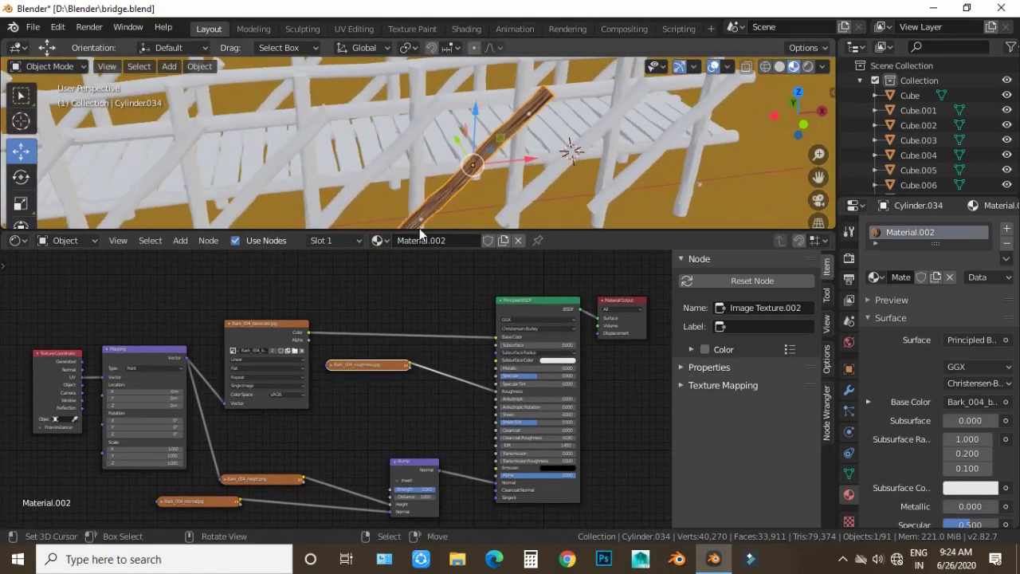
left_click_drag(420, 232, 420, 281)
mouse_move(420, 280)
middle_mouse_down()
mouse_move(379, 195)
mouse_move(394, 174)
middle_mouse_up()
left_click(393, 174)
left_click(874, 277)
left_click(765, 326)
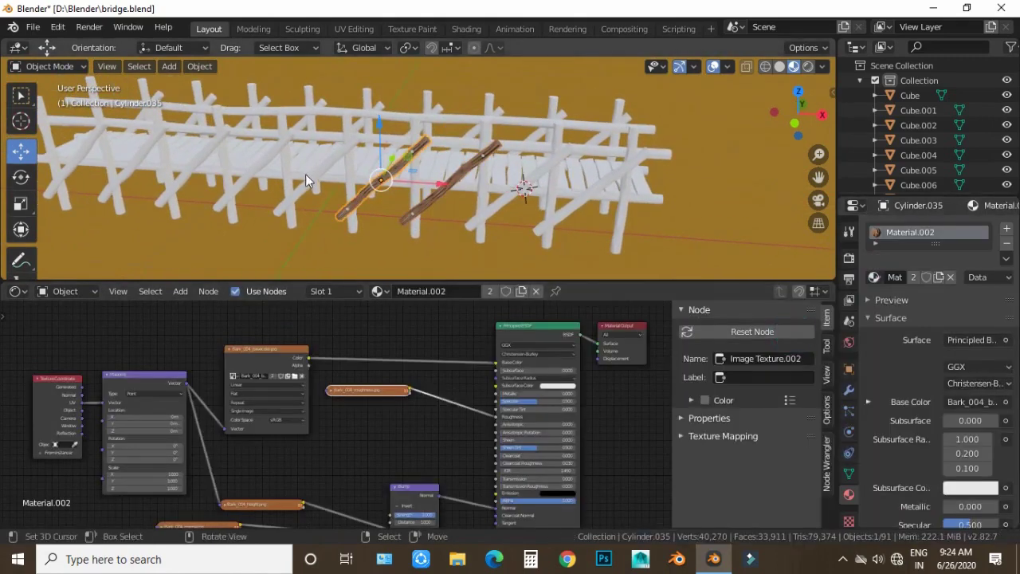
left_click(307, 179)
left_click(874, 277)
left_click(749, 327)
- Continue giving Material.002 to the next logs along the bridge
left_click(264, 155)
left_click(874, 277)
left_click(749, 327)
left_click(196, 164)
left_click(874, 277)
left_click(749, 328)
left_click(135, 164)
left_click(875, 276)
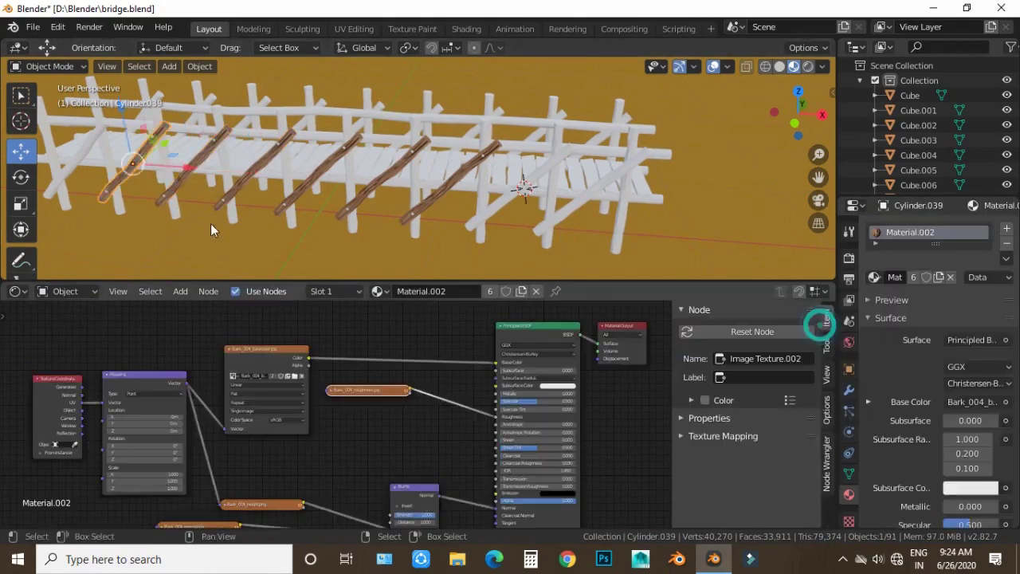
- Finish applying Material.002 to the remaining logs, including Cylinder, and check its bark nodes
key("ctrl+shift+z")
key("ctrl+shift+z")
key("ctrl+shift+z")
key("ctrl+shift+z")
key("ctrl+shift+z")
key("ctrl+shift+z")
key("ctrl+shift+z")
key("ctrl+shift+z")
key("ctrl+shift+z")
key("ctrl+shift+z")
key("ctrl+shift+z")
key("ctrl+shift+z")
key("ctrl+shift+z")
key("ctrl+shift+z")
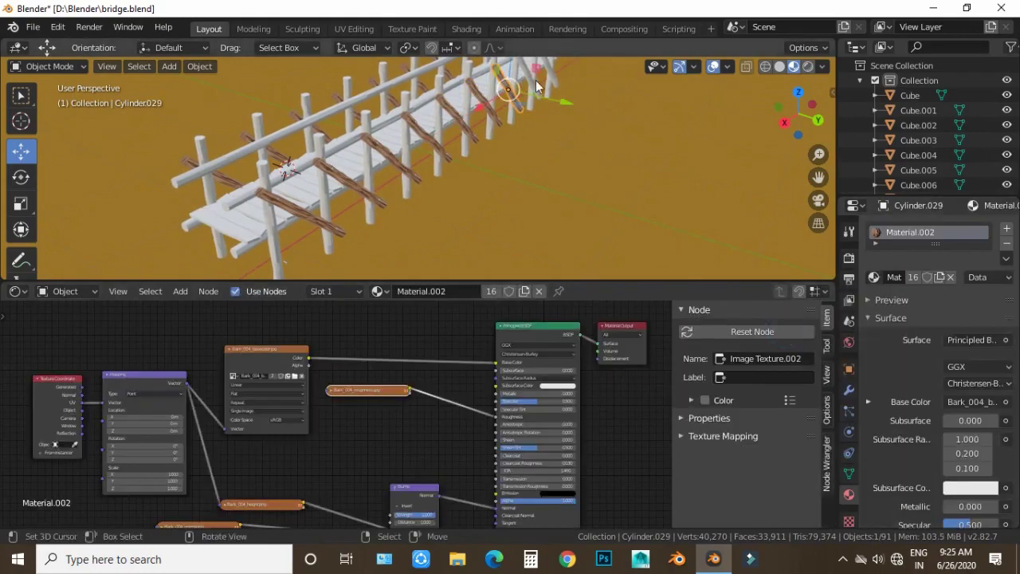
left_click(872, 276)
key("ctrl+shift+z")
key("ctrl+shift+z")
key("ctrl+shift+z")
key("ctrl+shift+z")
key("ctrl+shift+z")
key("ctrl+shift+z")
key("ctrl+shift+z")
key("ctrl+shift+z")
key("ctrl+shift+z")
key("ctrl+shift+z")
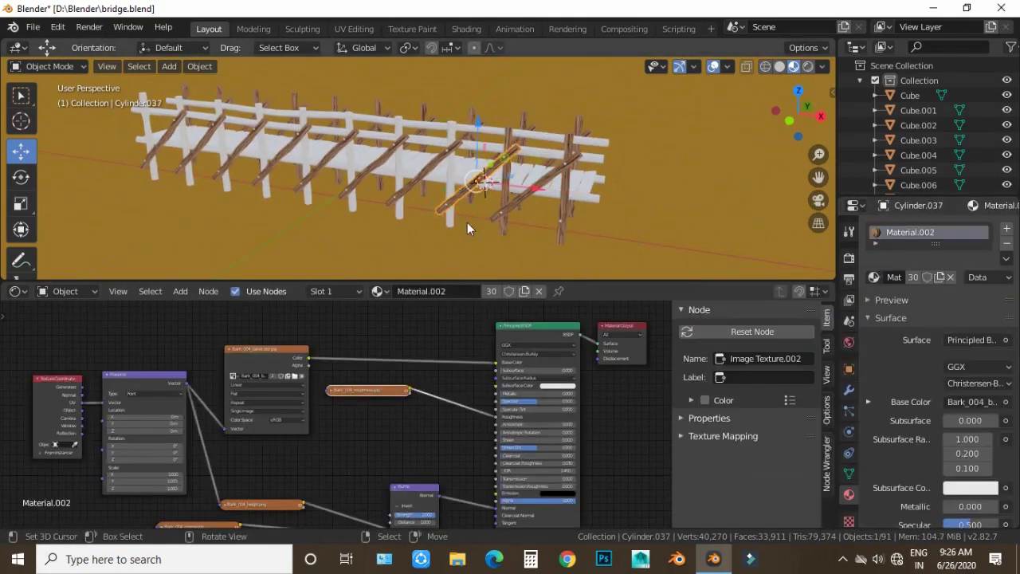
key("ctrl+shift+z")
key("ctrl+shift+z")
key("ctrl+shift+z")
key("ctrl+shift+z")
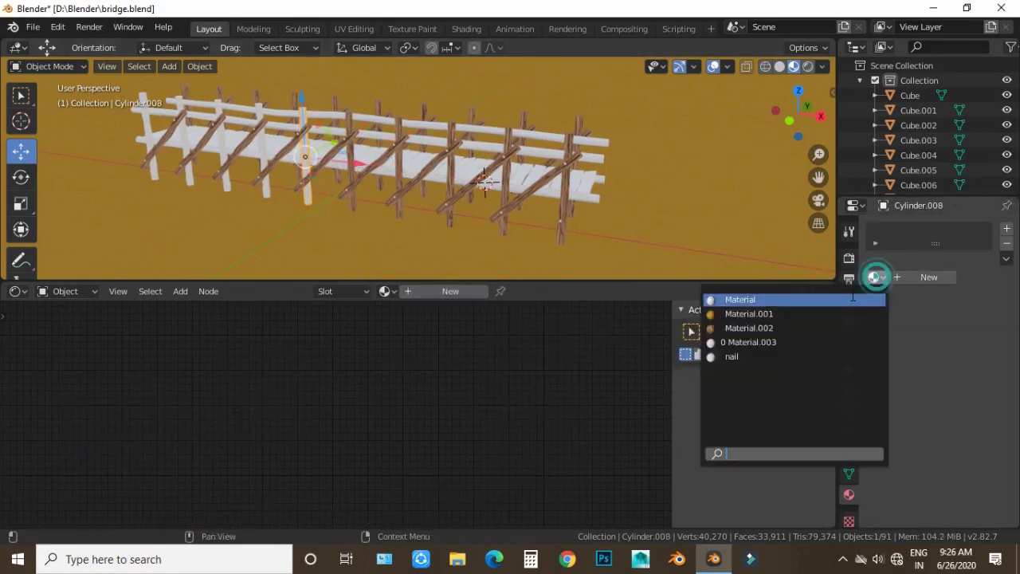
left_click(153, 169)
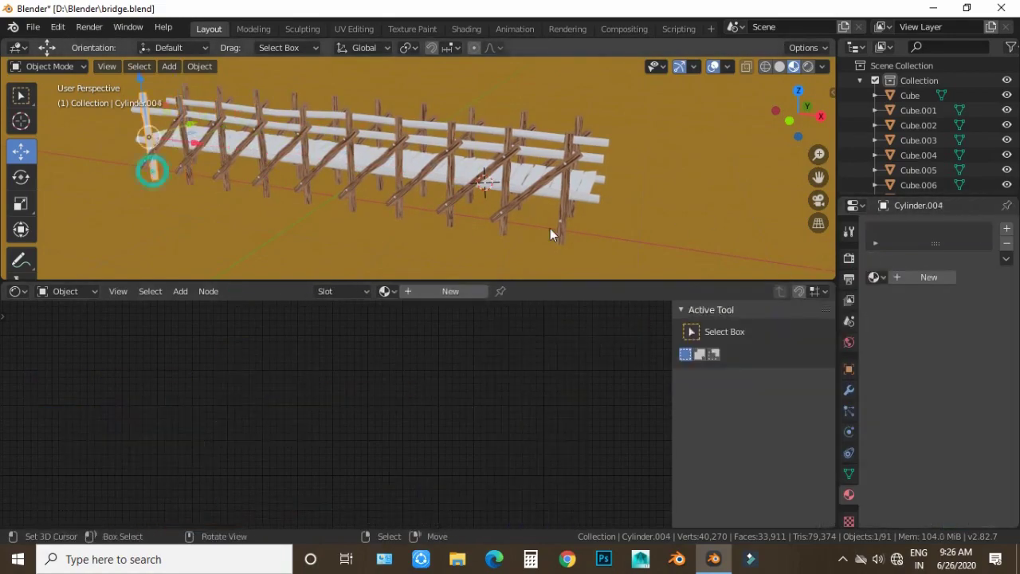
key("ctrl+shift+z")
key("ctrl+shift+z")
left_click(970, 401)
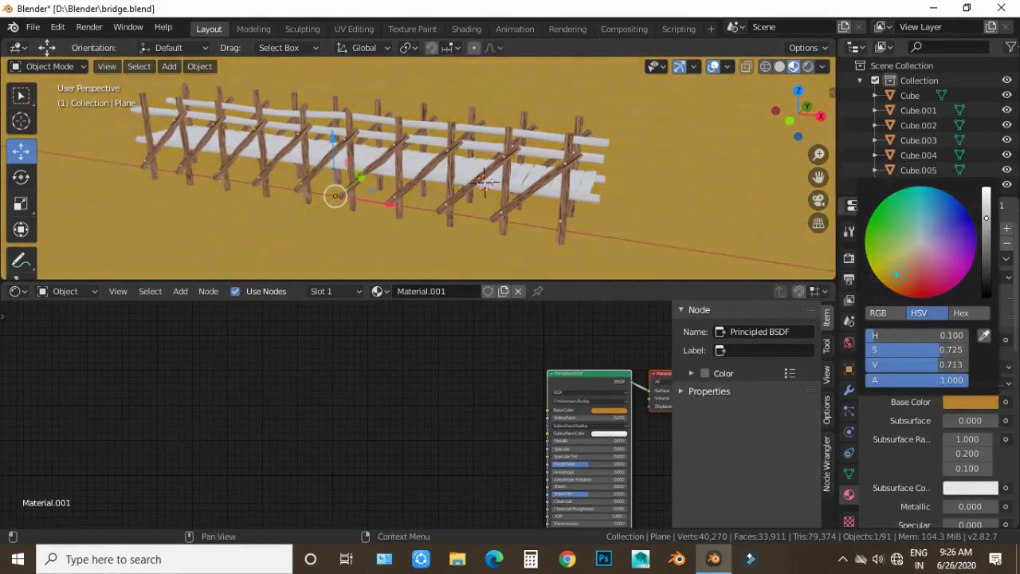
key("ctrl+shift+z")
key("ctrl+shift+z")
left_click(875, 277)
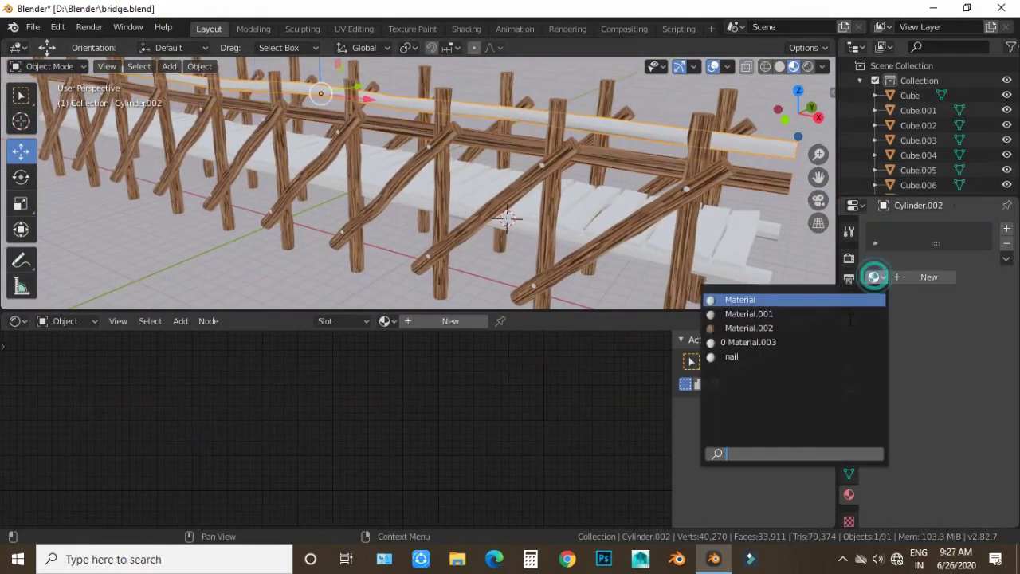
left_click(749, 328)
left_click(875, 277)
left_click(749, 328)
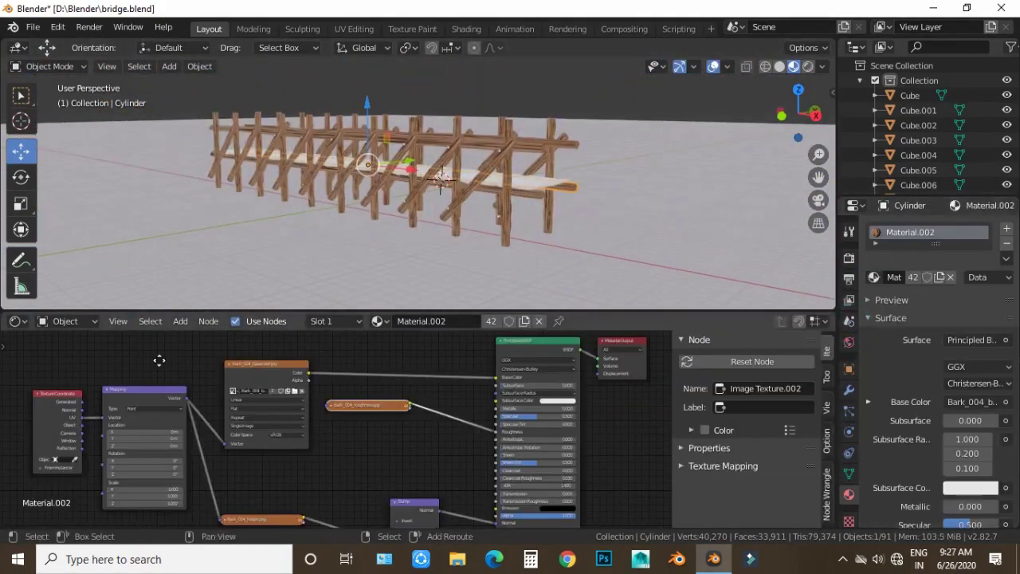
middle_click_drag(159, 361, 152, 343)
left_click(59, 383)
- Select the deck plank Cube.038 and create a new material, Material.003
mouse_move(446, 207)
middle_mouse_down()
mouse_move(516, 194)
mouse_move(474, 190)
mouse_move(473, 209)
middle_mouse_up()
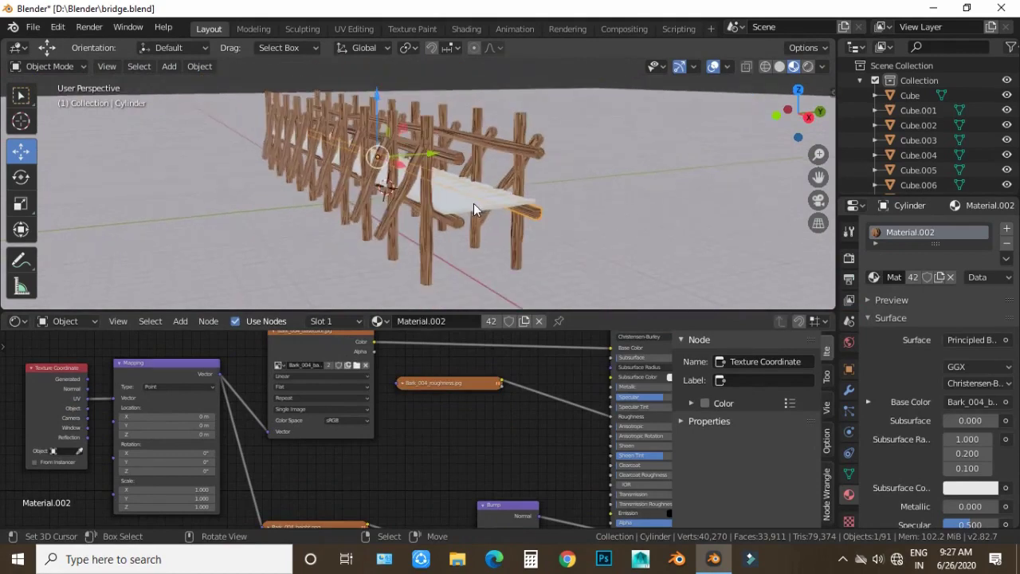
left_click(473, 208)
left_click(874, 276)
left_click(753, 342)
middle_click_drag(518, 399, 372, 380)
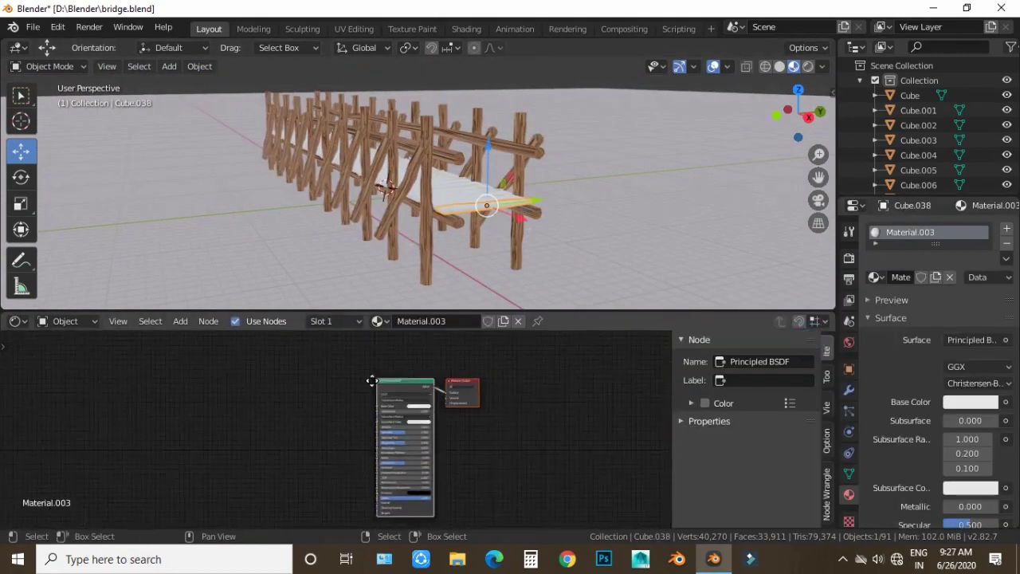
- Check the plank's UV layout in the UV Editor, then return to the Shader Editor
scroll(371, 380, "up", 1)
left_click_drag(365, 310, 365, 274)
scroll(324, 349, "up", 1)
middle_click_drag(325, 349, 282, 353)
scroll(282, 353, "down", 1)
middle_click_drag(557, 180, 550, 196)
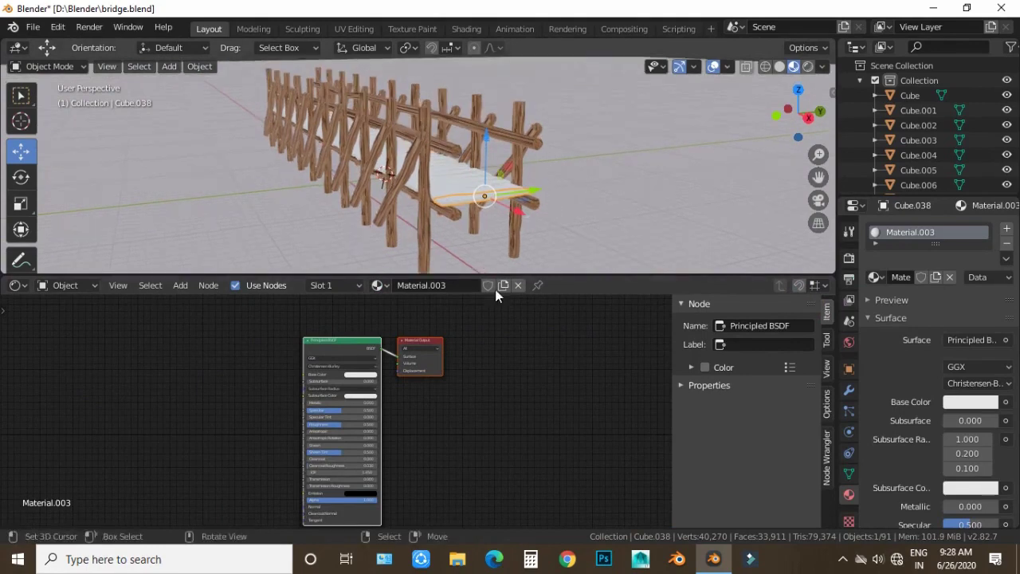
left_click(16, 284)
left_click(48, 373)
key("Tab")
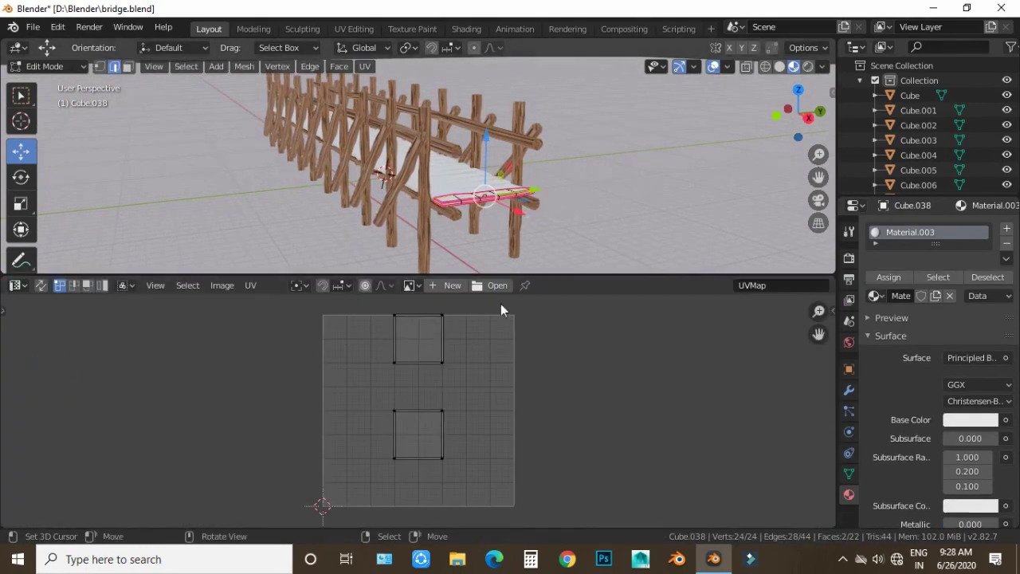
key("a")
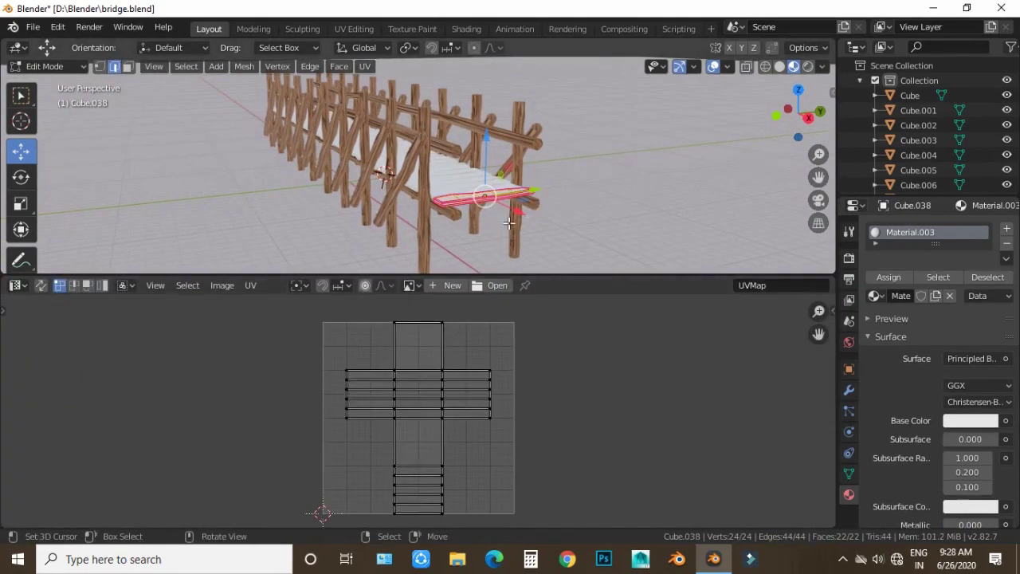
key("Tab")
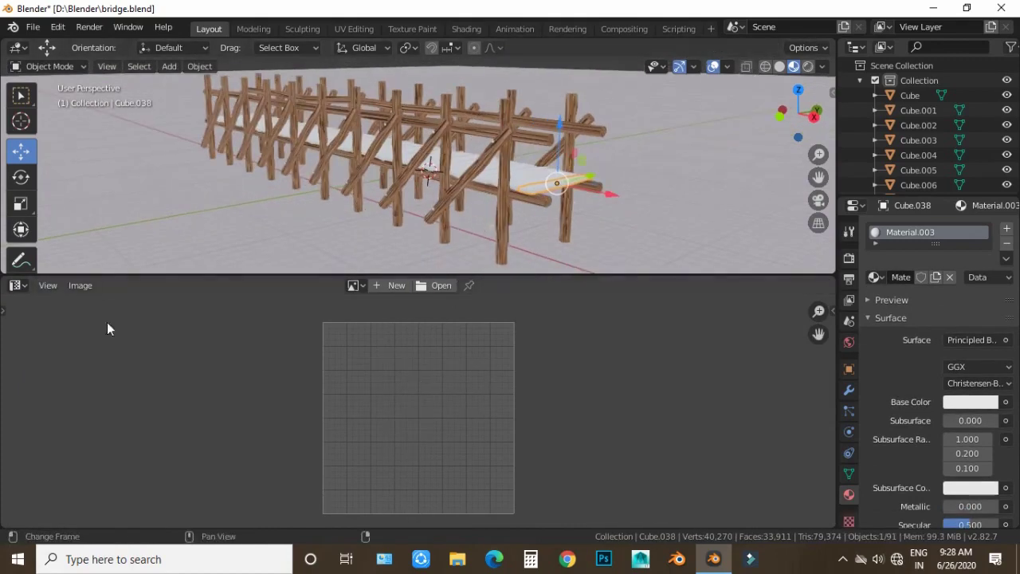
left_click(17, 284)
left_click(44, 389)
- Add a single Image Texture node to Material.003 after undoing a Ctrl+T setup
key("ctrl+t")
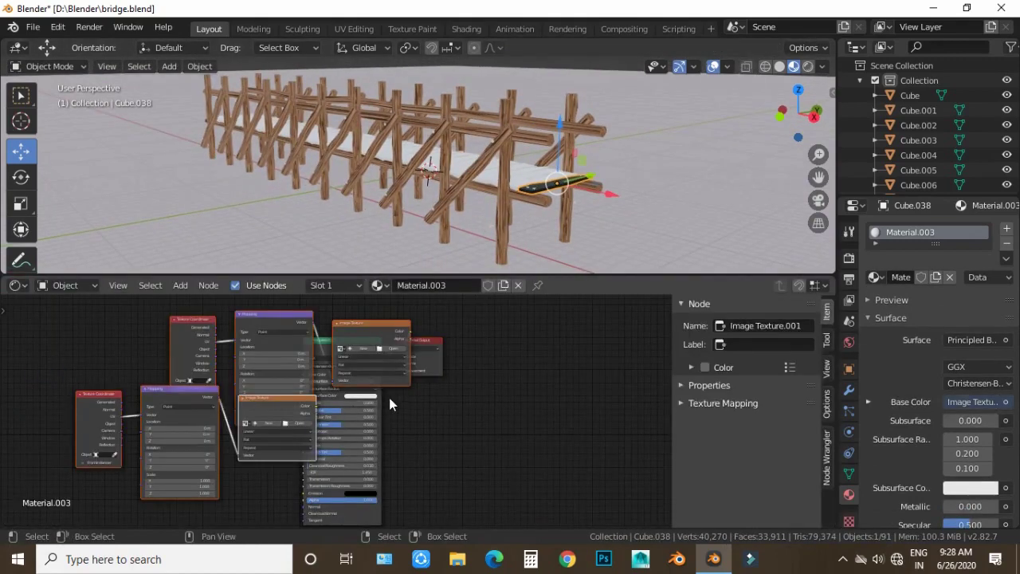
key("shift+d")
key("Escape")
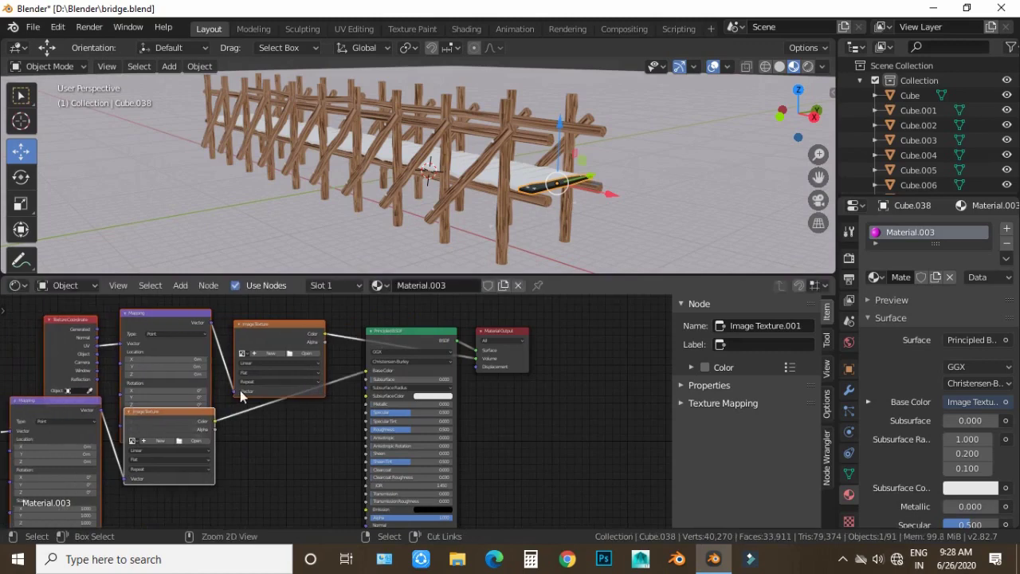
key("ctrl+z")
key("ctrl+z")
scroll(450, 388, "down", 1)
key("shift+a")
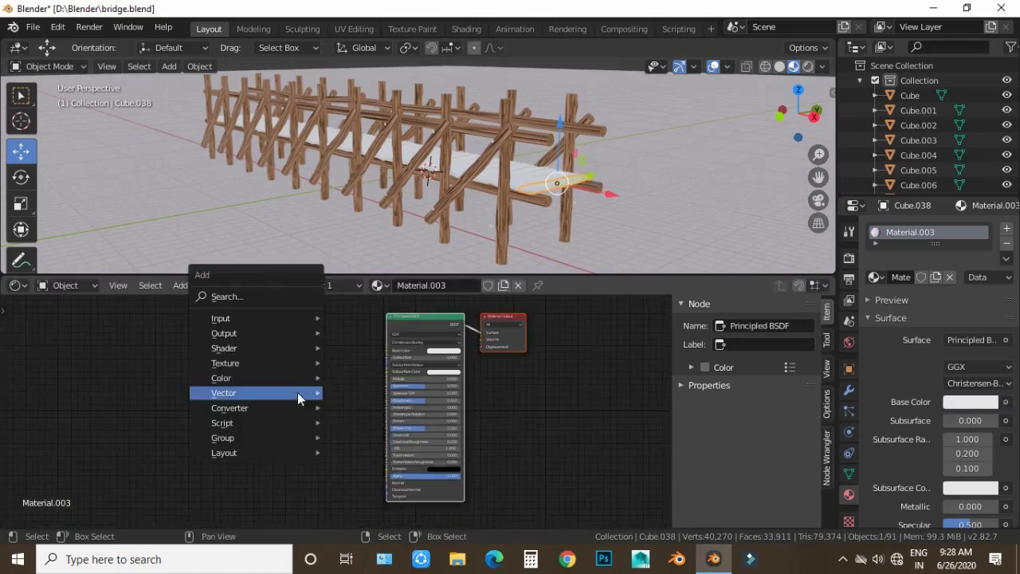
mouse_move(255, 363)
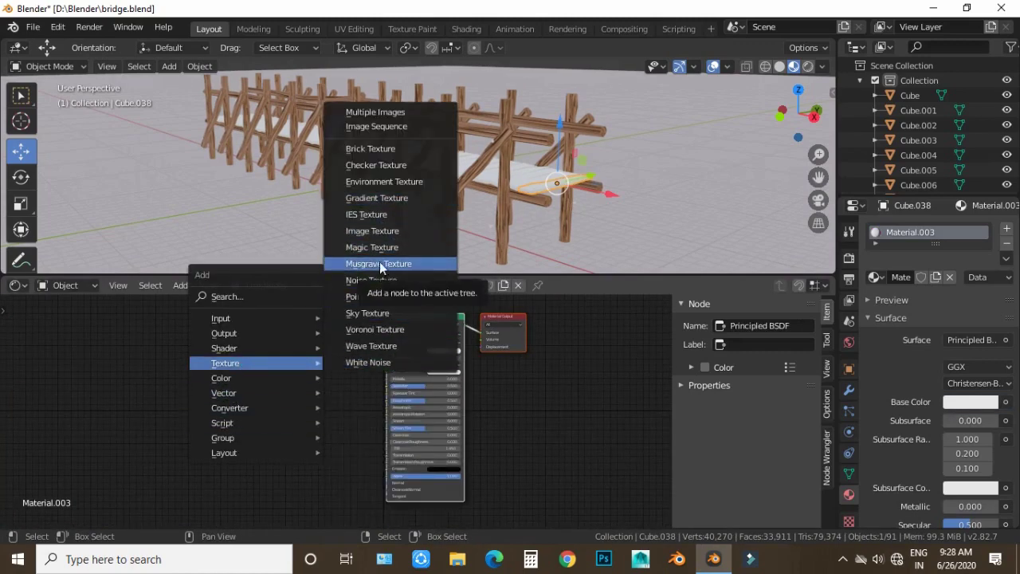
left_click(373, 230)
left_click(220, 354)
- Load the Wood_018 roughness, normal and height images from D:\Texture\Wood_018_SD
left_click(258, 375)
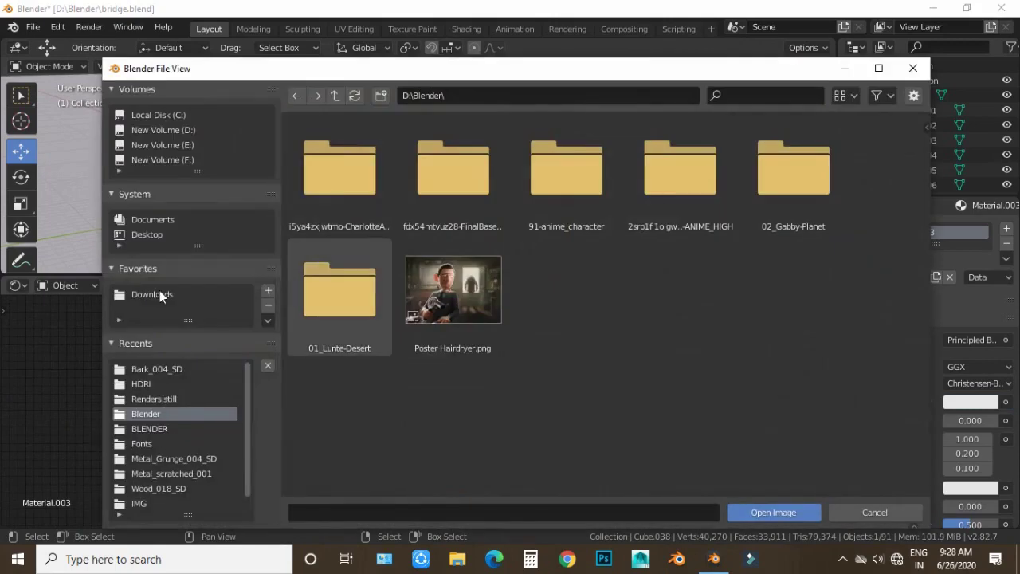
left_click(180, 130)
double_click(418, 166)
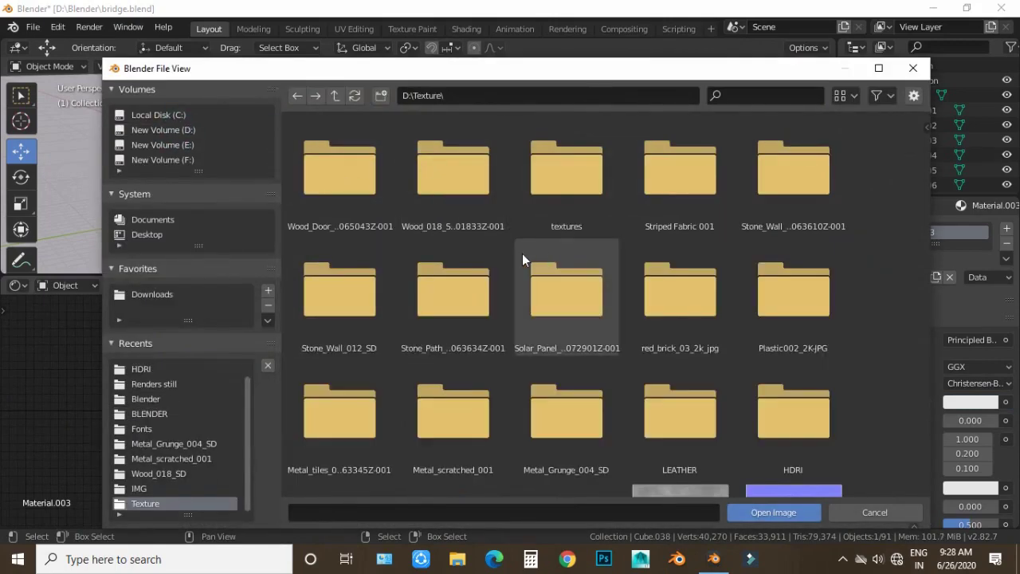
double_click(481, 205)
double_click(372, 200)
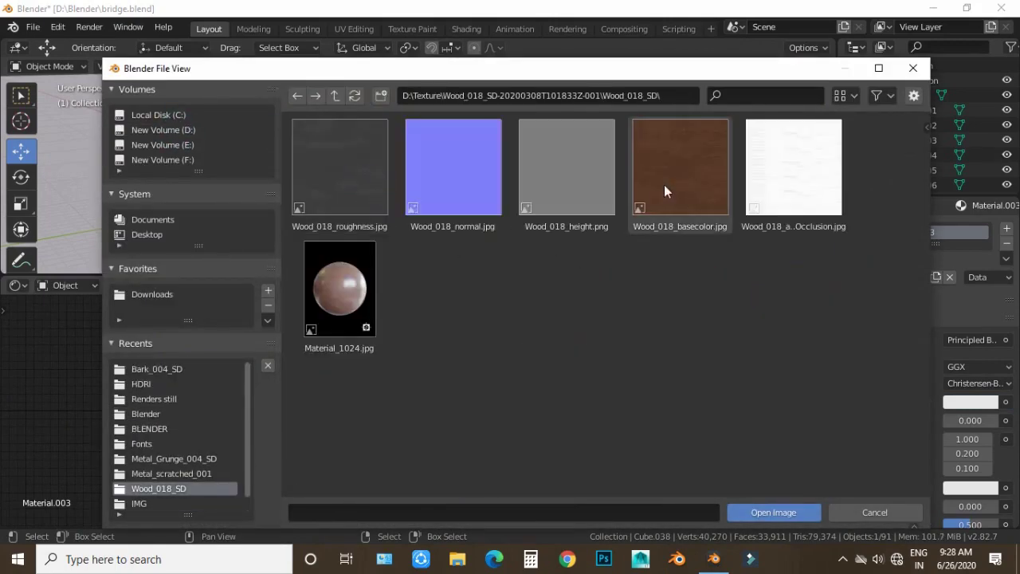
left_click(459, 180, "shift")
left_click(332, 186, "shift")
left_click(591, 174, "shift")
left_click(773, 512)
- Set the image node to Wood_018_basecolor and connect it to Base Color
left_click(198, 373)
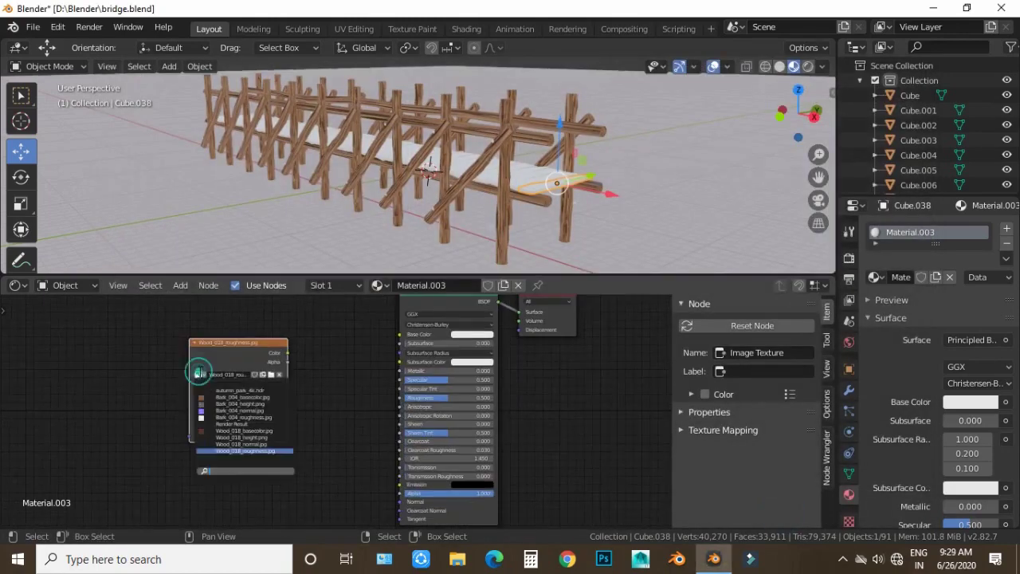
left_click(244, 430)
left_click_drag(285, 352, 400, 334)
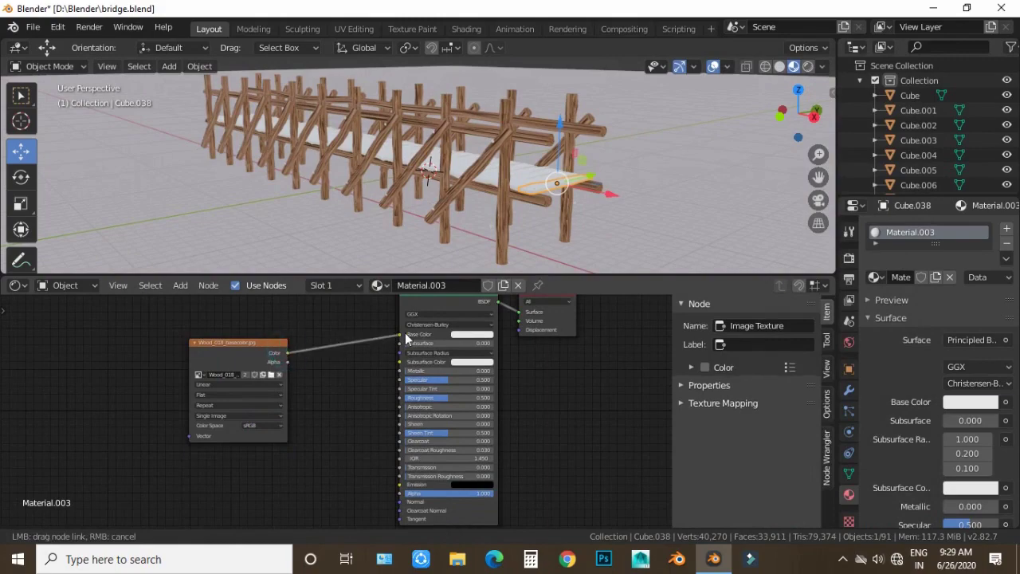
scroll(637, 211, "up", 5)
mouse_move(636, 210)
middle_mouse_down()
mouse_move(439, 173)
mouse_move(331, 259)
mouse_move(435, 186)
mouse_move(415, 240)
middle_mouse_up()
key("shift+a")
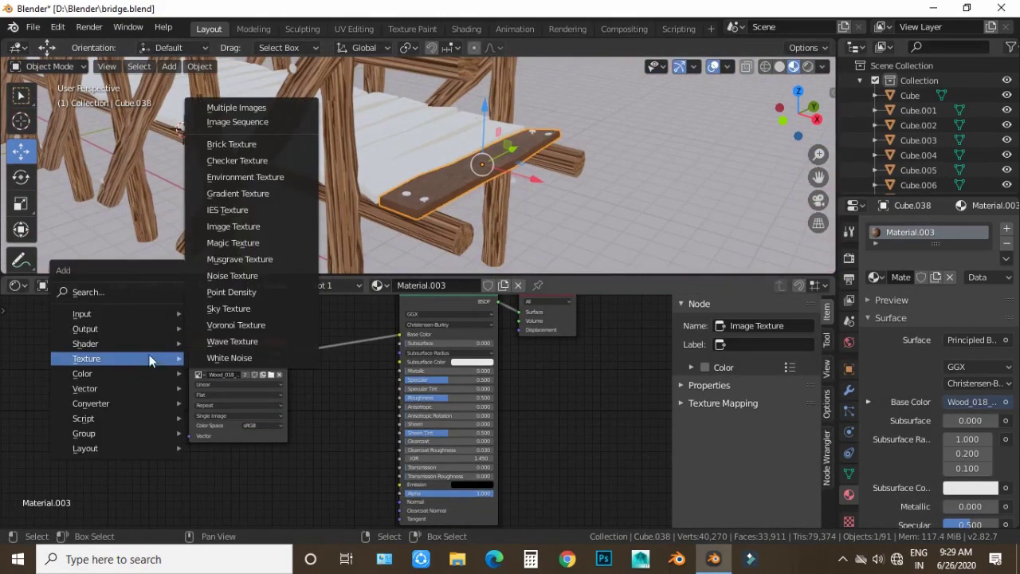
- Add Texture Coordinate and Mapping nodes, routing Object through Mapping into the wood image's Vector
left_click(261, 271)
left_click(22, 356)
key("shift+a")
left_click(191, 349)
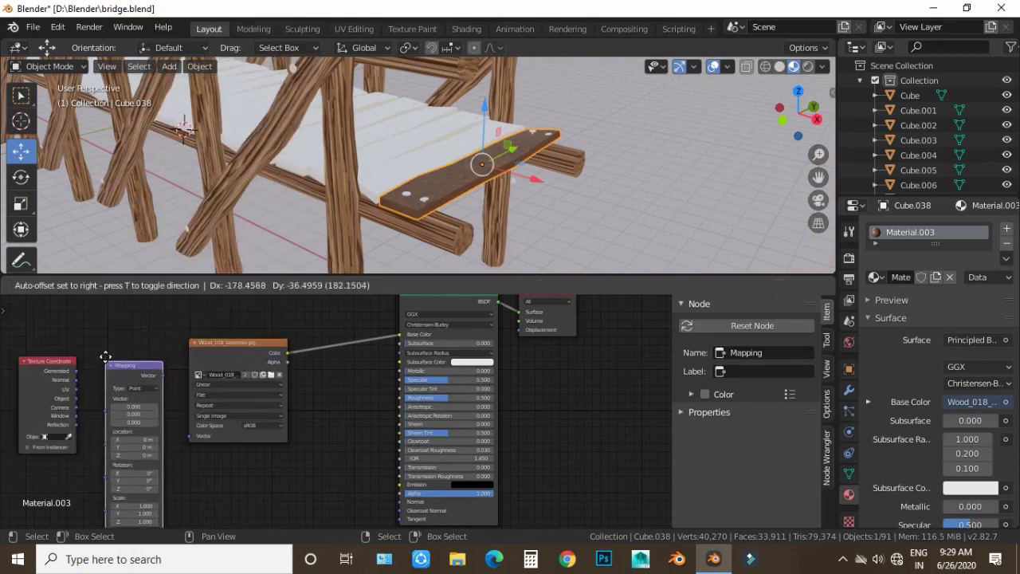
left_click(106, 354)
left_click_drag(75, 397, 114, 388)
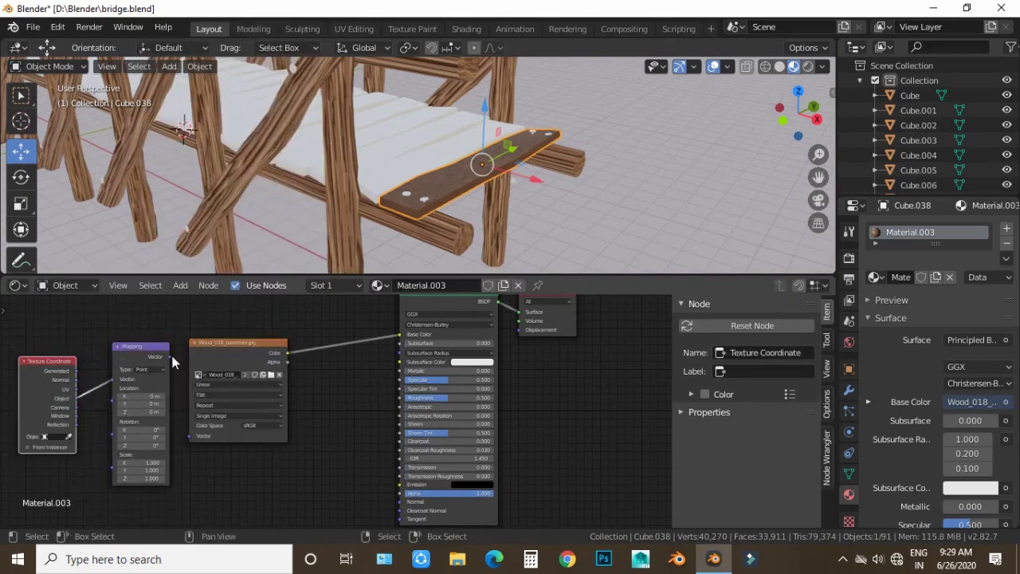
left_click_drag(172, 357, 192, 442)
- Shift the Texture Coordinate and Mapping nodes further left in the plank's node tree
scroll(483, 230, "up", 5)
scroll(473, 236, "down", 4)
mouse_move(472, 236)
middle_mouse_down()
mouse_move(489, 200)
mouse_move(507, 186)
middle_mouse_up()
scroll(489, 194, "up", 3)
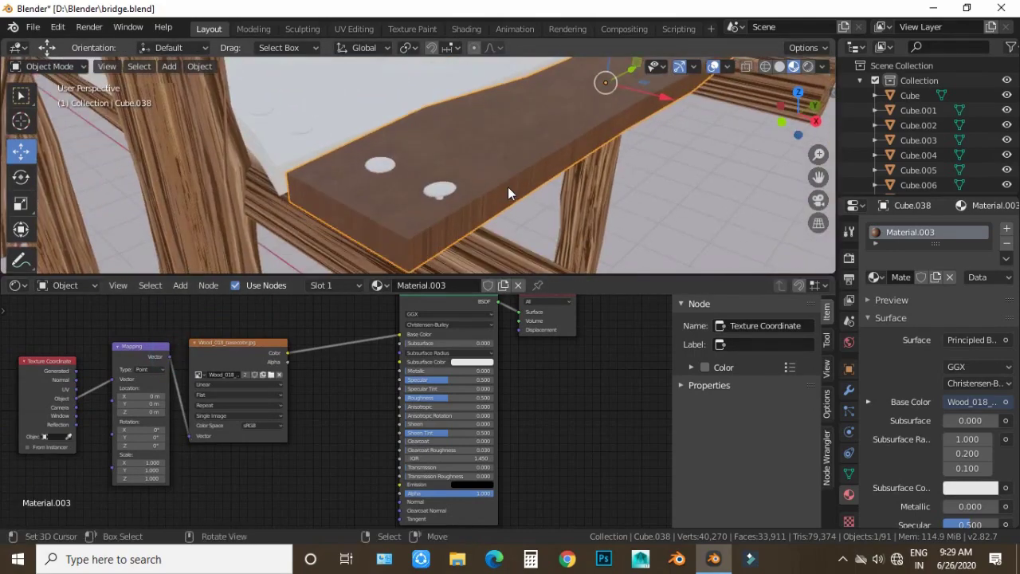
scroll(507, 187, "down", 4)
left_click_drag(68, 366, 58, 363)
left_click_drag(140, 346, 121, 345)
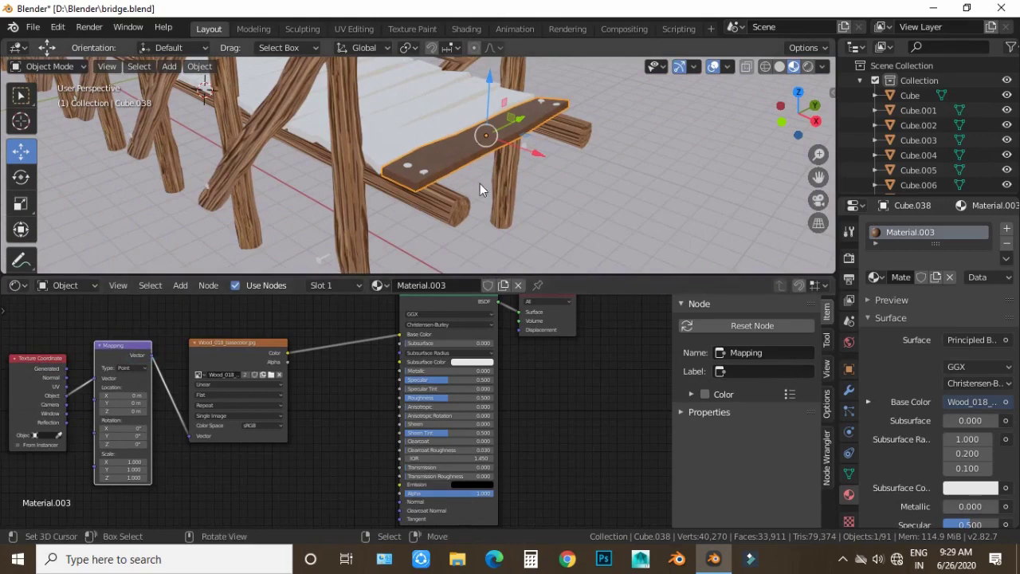
middle_click_drag(480, 183, 478, 186)
- Duplicate the wood image node and place the copy below the original
left_click(240, 347)
key("shift+d")
left_click(273, 482)
left_click_drag(239, 345, 215, 340)
- Select a bark log to display its Material.002 node tree
left_click_drag(119, 354, 101, 347)
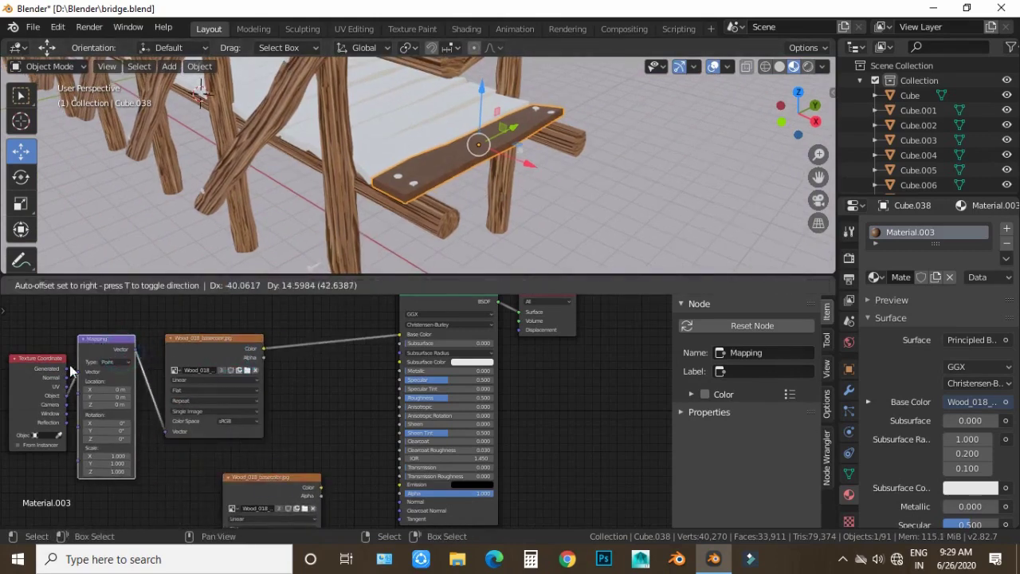
left_click_drag(40, 358, 22, 351)
middle_click_drag(191, 202, 366, 139)
left_click(366, 139)
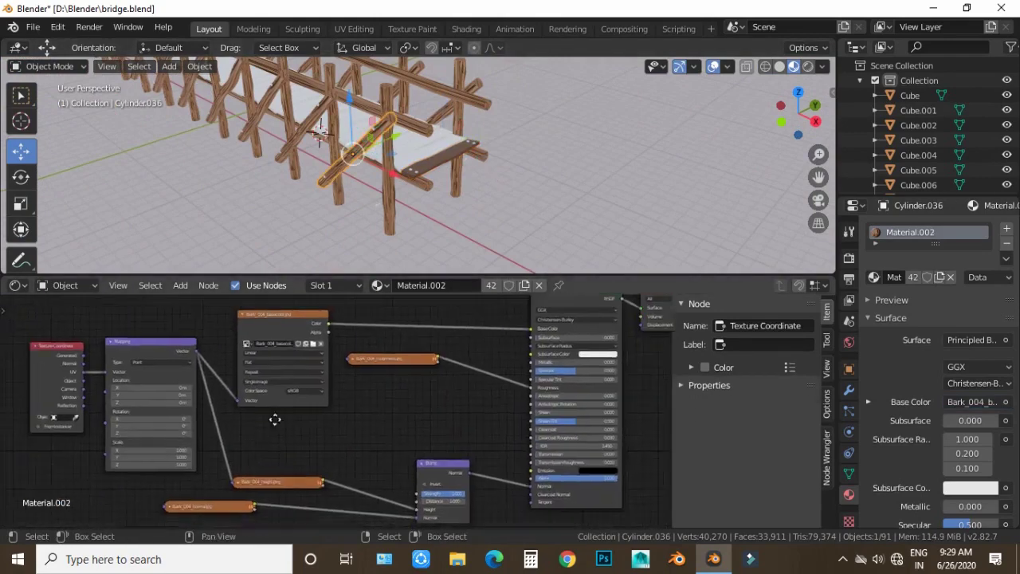
- In the bark material, connect Mapping to the lower image and the roughness image nodes
middle_click_drag(274, 412, 302, 374)
left_click(225, 328)
left_click_drag(232, 469, 232, 469)
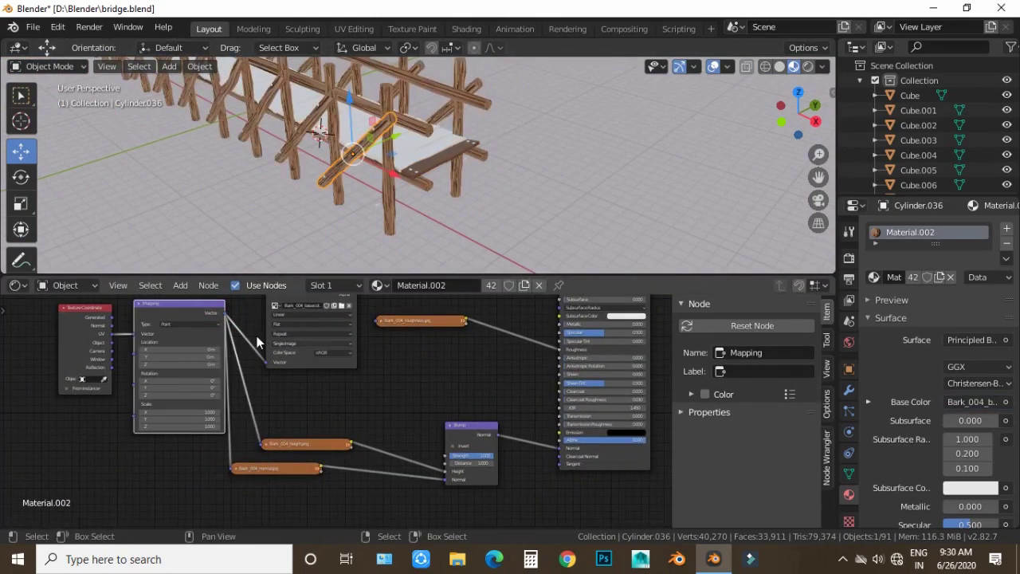
left_click_drag(227, 315, 379, 321)
- Reselect the deck plank and connect its Mapping node to the duplicate image's Vector input
middle_click_drag(382, 199, 412, 174)
scroll(412, 173, "down", 2)
scroll(412, 167, "down", 2)
left_click(440, 158)
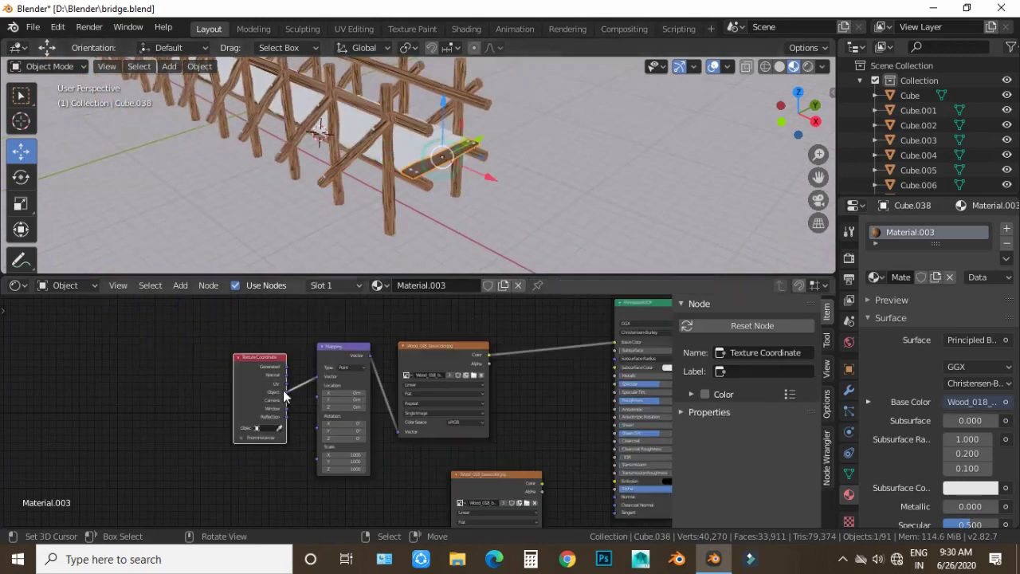
scroll(406, 440, "down", 2)
middle_click_drag(405, 441, 383, 380)
left_click(383, 380)
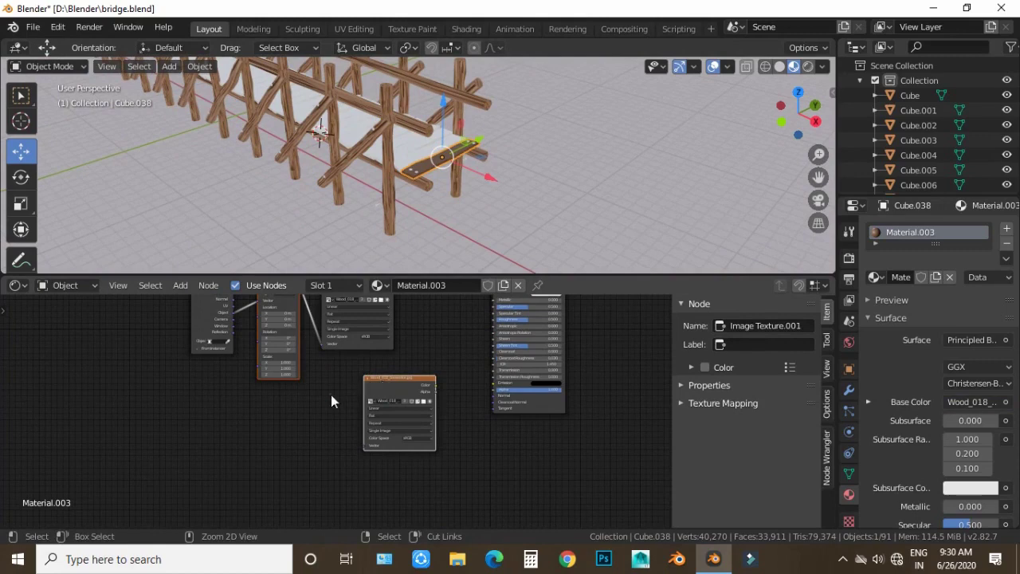
middle_click_drag(304, 330, 312, 371)
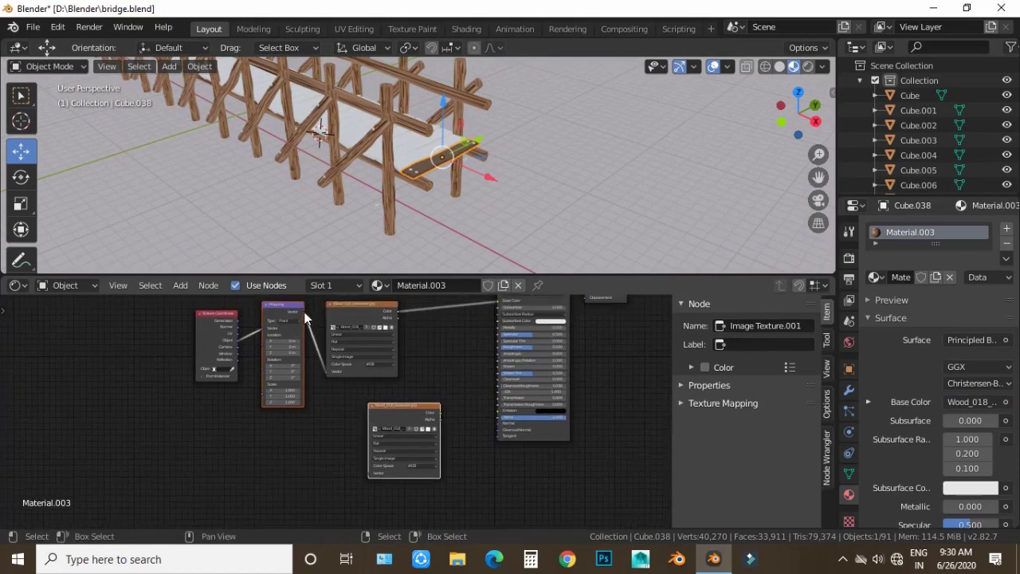
left_click_drag(369, 477, 368, 470)
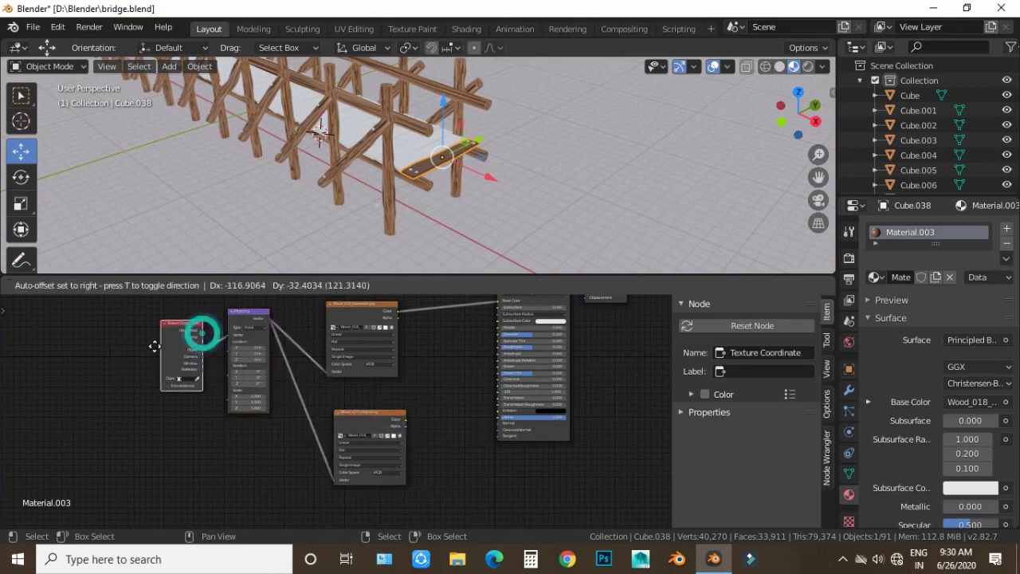
- Add a Bump node fed by the lower height image and plug it into Principled BSDF Normal
left_click_drag(200, 332, 132, 341)
key("shift+a")
left_click(495, 310)
left_click(422, 423)
left_click_drag(374, 422, 424, 463)
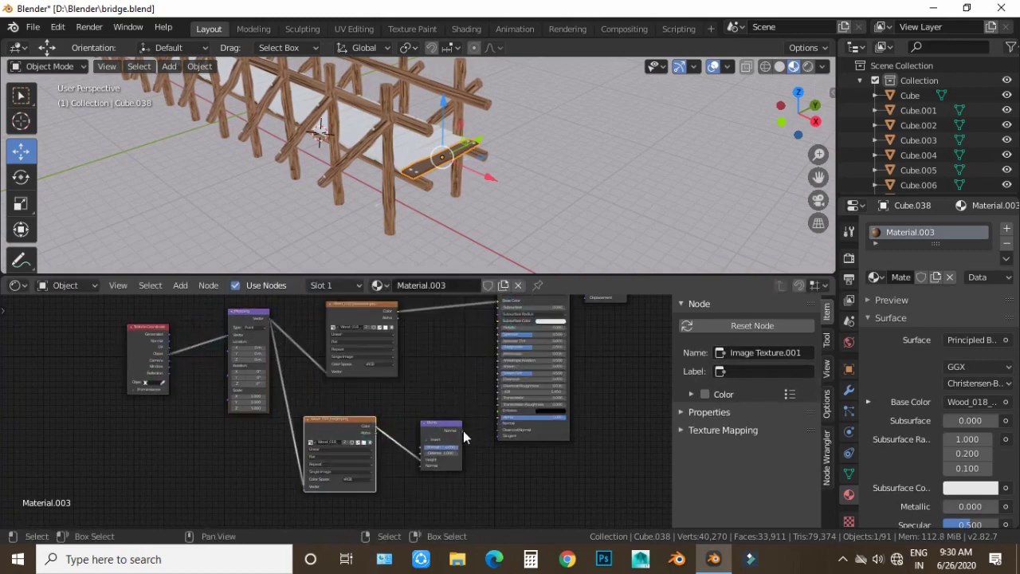
left_click_drag(463, 430, 500, 425)
- Space out the height texture, Mapping and Bump nodes, then duplicate the height texture node
scroll(445, 209, "up", 3)
scroll(445, 210, "up", 2)
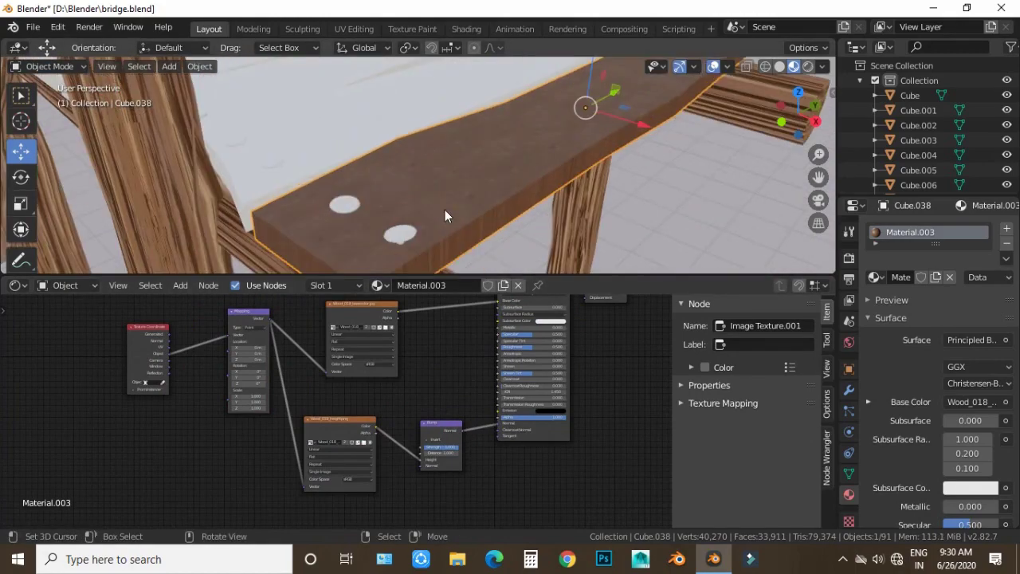
left_click_drag(359, 431, 348, 421)
left_click_drag(229, 322, 157, 312)
left_click_drag(325, 307, 264, 298)
left_click_drag(303, 409, 270, 396)
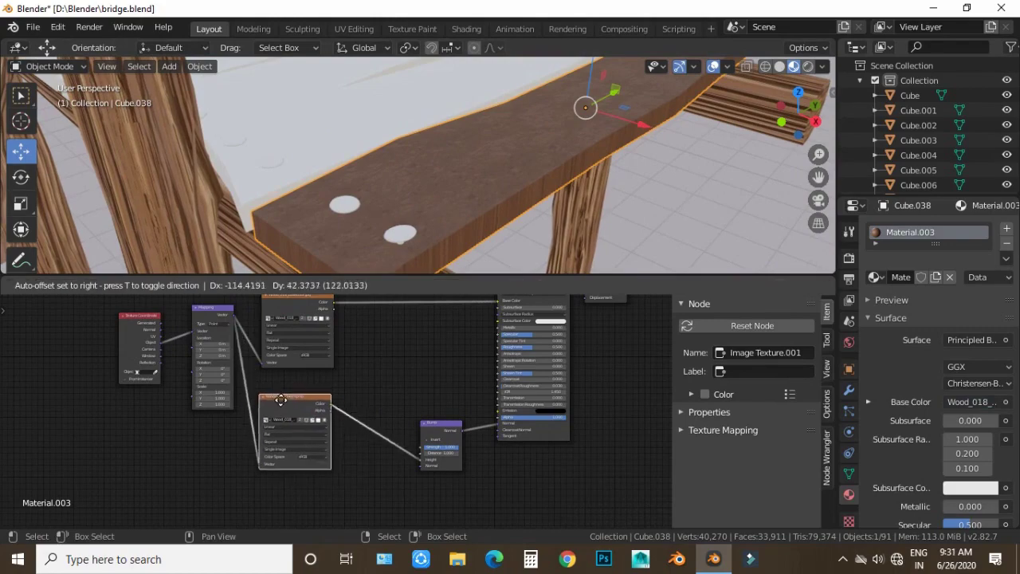
left_click_drag(439, 425, 422, 411)
scroll(413, 393, "up", 1)
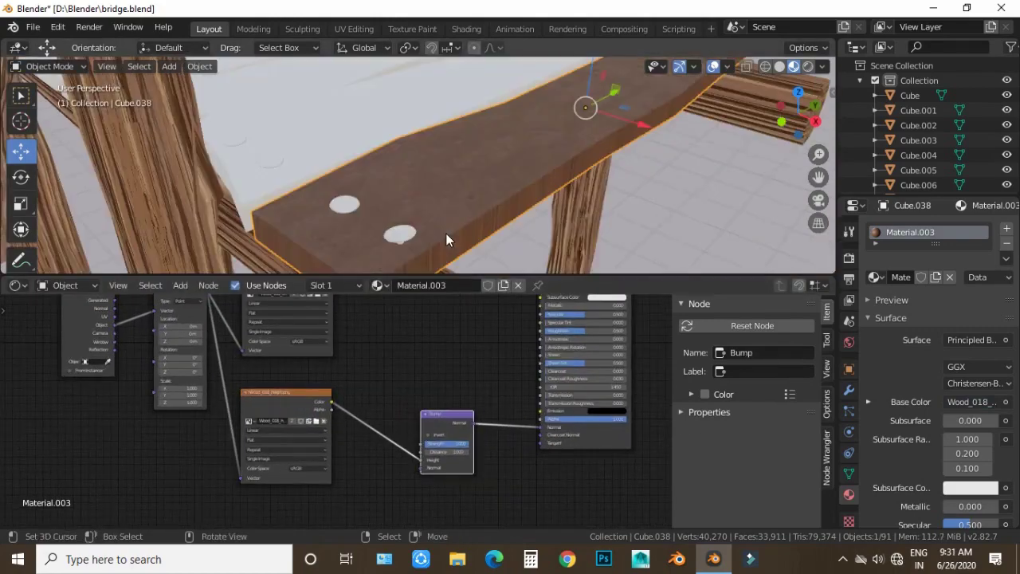
left_click(268, 399)
key("shift+d")
- Load Wood_018 normal into the copied image node and settle it below the height node
left_click(159, 435)
left_click(144, 473)
left_click(183, 452)
left_click_drag(206, 477, 352, 481)
left_click_drag(296, 398, 296, 372)
left_click_drag(325, 486, 281, 469)
scroll(455, 252, "up", 5)
scroll(455, 252, "down", 4)
scroll(458, 242, "down", 3)
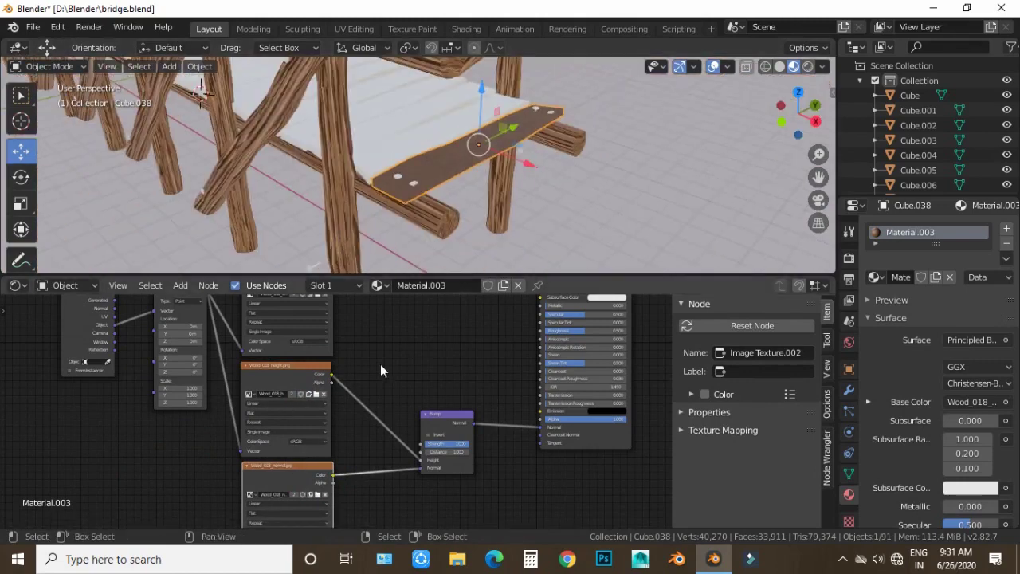
scroll(380, 364, "down", 2)
left_click_drag(300, 408, 299, 375)
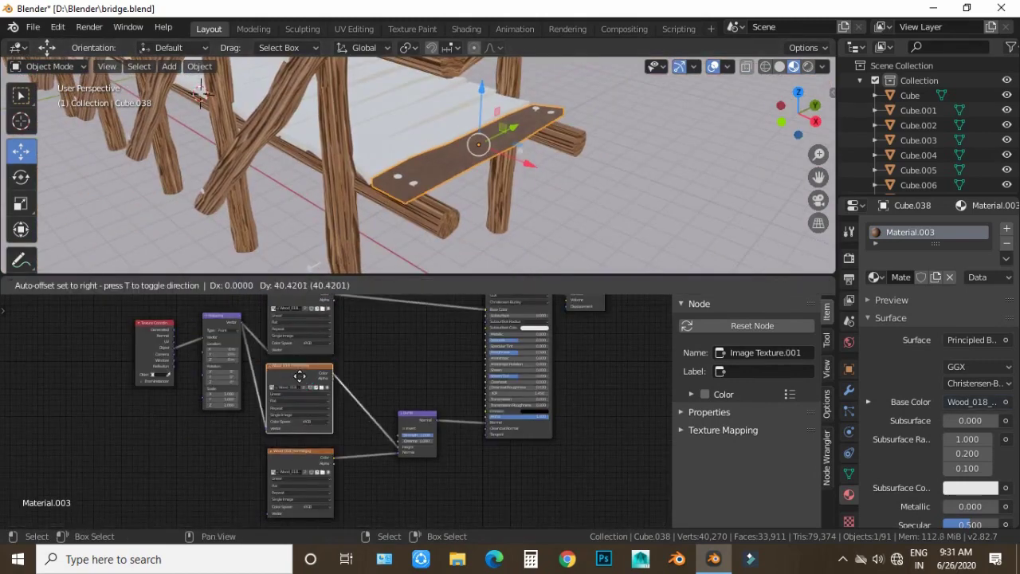
left_click_drag(296, 461, 295, 423)
- Duplicate the normal map texture node and position the copy near the shader
scroll(406, 335, "up", 2)
scroll(395, 364, "up", 2)
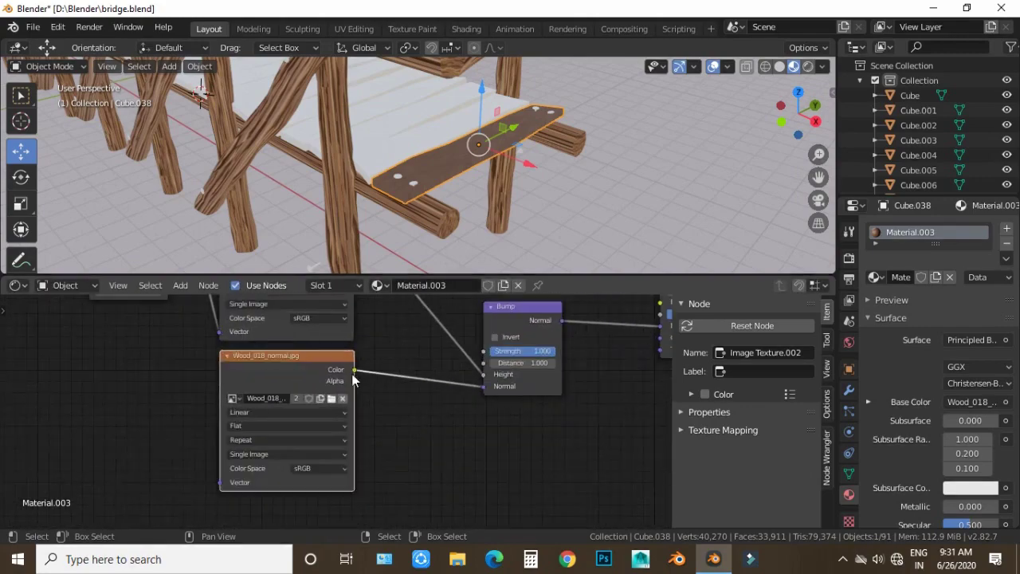
scroll(440, 203, "up", 4)
scroll(440, 203, "down", 3)
mouse_move(440, 203)
middle_mouse_down()
mouse_move(409, 205)
mouse_move(455, 205)
mouse_move(436, 207)
middle_mouse_up()
scroll(434, 205, "down", 3)
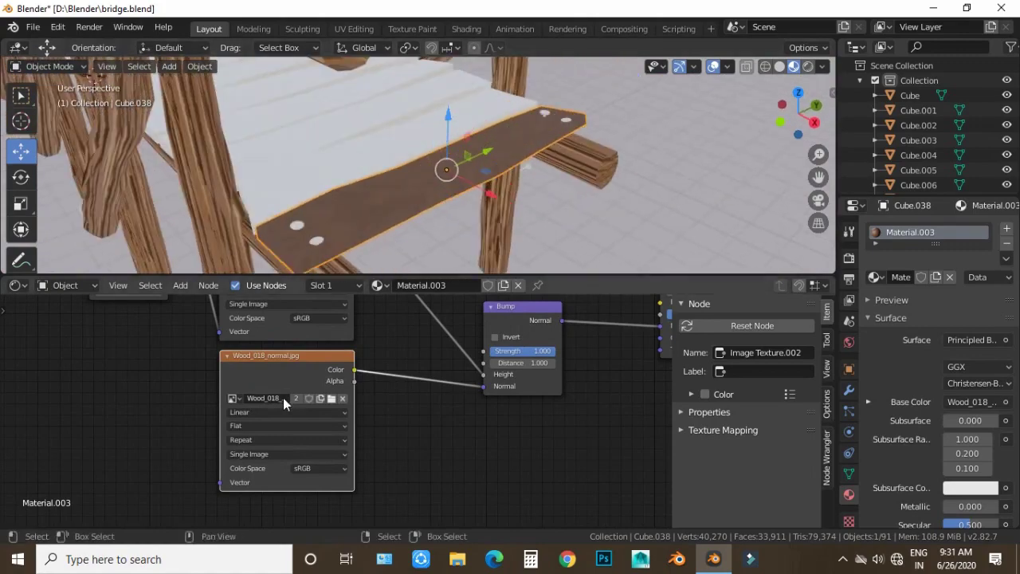
scroll(377, 356, "down", 1)
scroll(378, 356, "down", 1)
key("g")
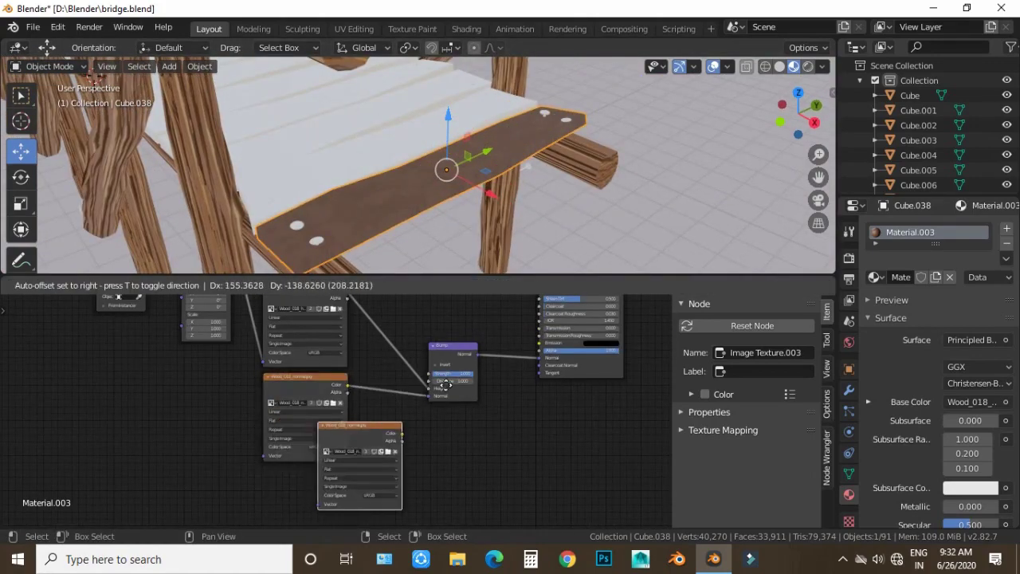
left_click(484, 421)
scroll(431, 430, "down", 2)
left_click_drag(366, 477, 371, 384)
left_click(372, 385)
- Load Wood_018 roughness into the new node and link it to the shader's Roughness
scroll(373, 383, "up", 2)
scroll(379, 379, "up", 2)
left_click(384, 376)
left_click(430, 463)
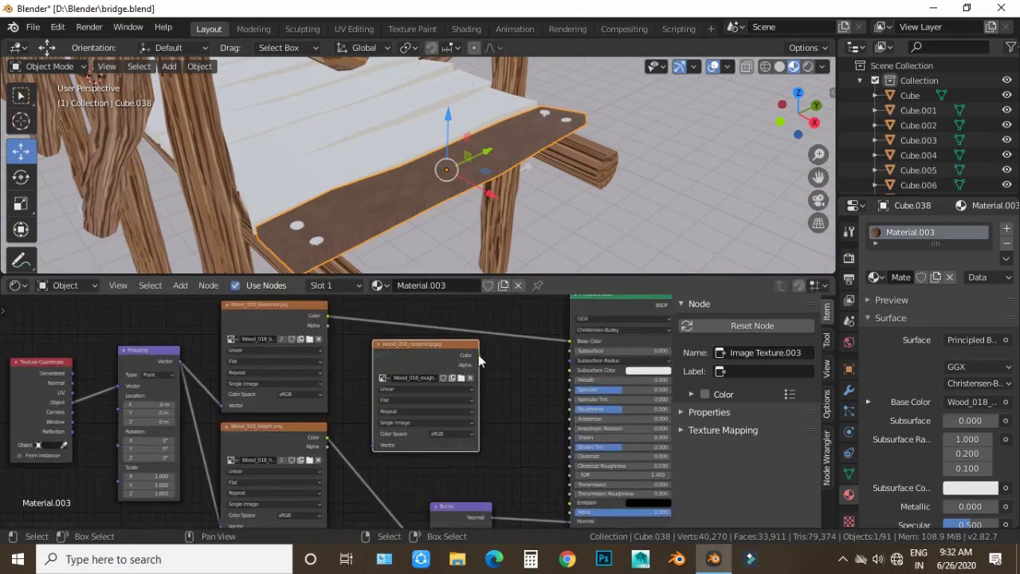
left_click_drag(565, 452, 571, 409)
- Feed the Mapping vector into the roughness and normal map nodes and set Specular to 0
left_click(177, 361)
left_click_drag(371, 445, 371, 447)
scroll(366, 423, "down", 1, "shift")
scroll(319, 399, "down", 1, "shift")
left_click_drag(222, 538, 193, 523)
scroll(228, 341, "down", 2)
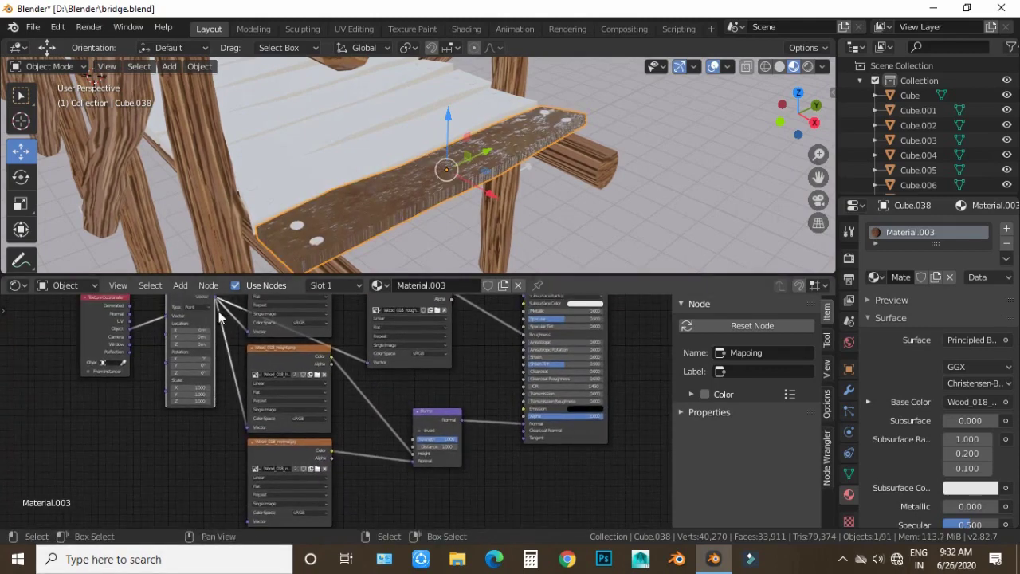
left_click_drag(228, 414, 246, 518)
key("KP_Decimal")
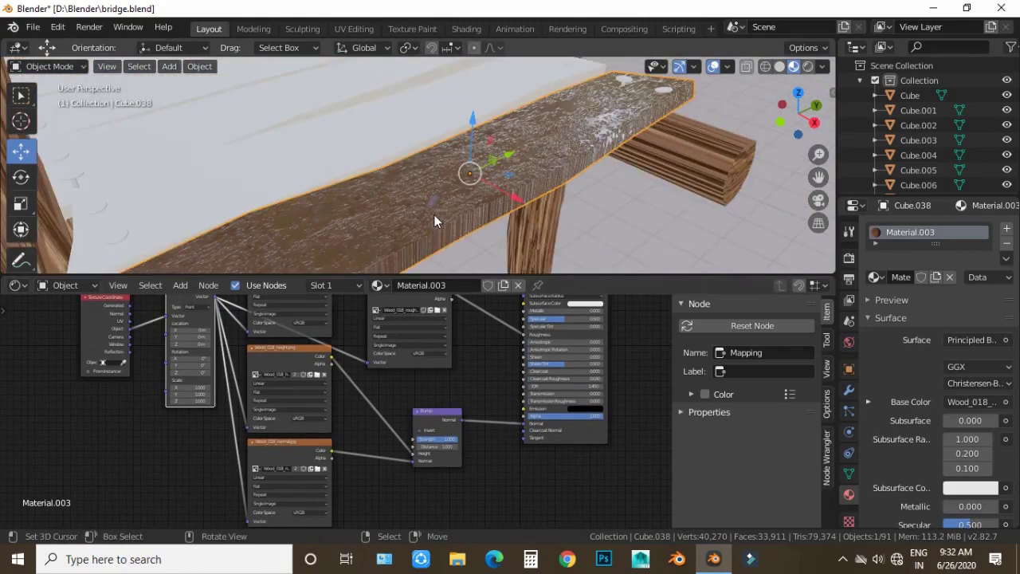
left_click_drag(557, 319, 526, 319)
- Select a bark log and frame all of its Material.002 nodes
left_click(669, 134)
key("Home")
scroll(502, 207, "down", 5)
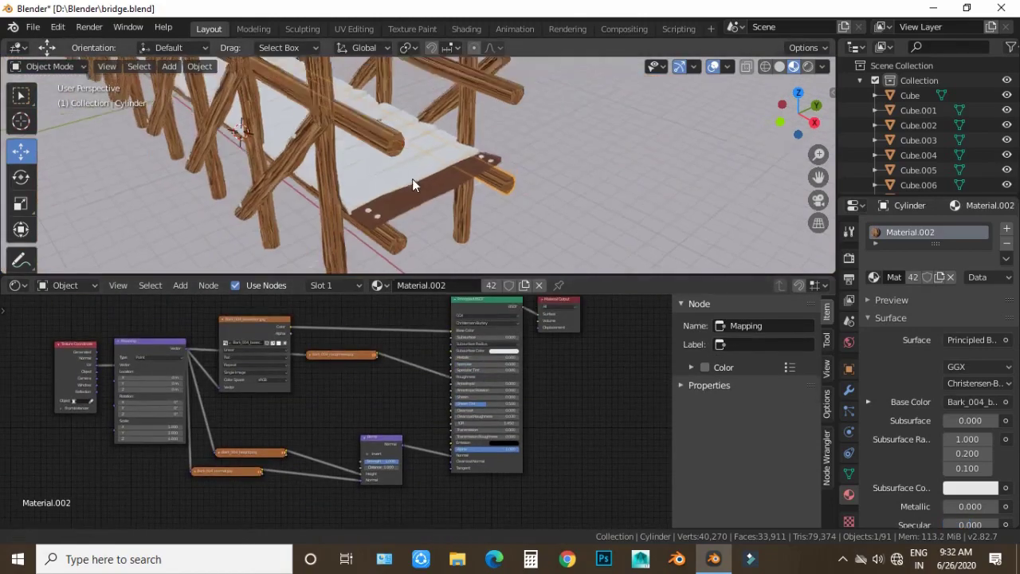
- Assign Material.003 to the first bare deck planks from the Browse Material list
left_click(414, 209)
left_click(874, 276)
left_click(826, 351)
left_click(874, 277)
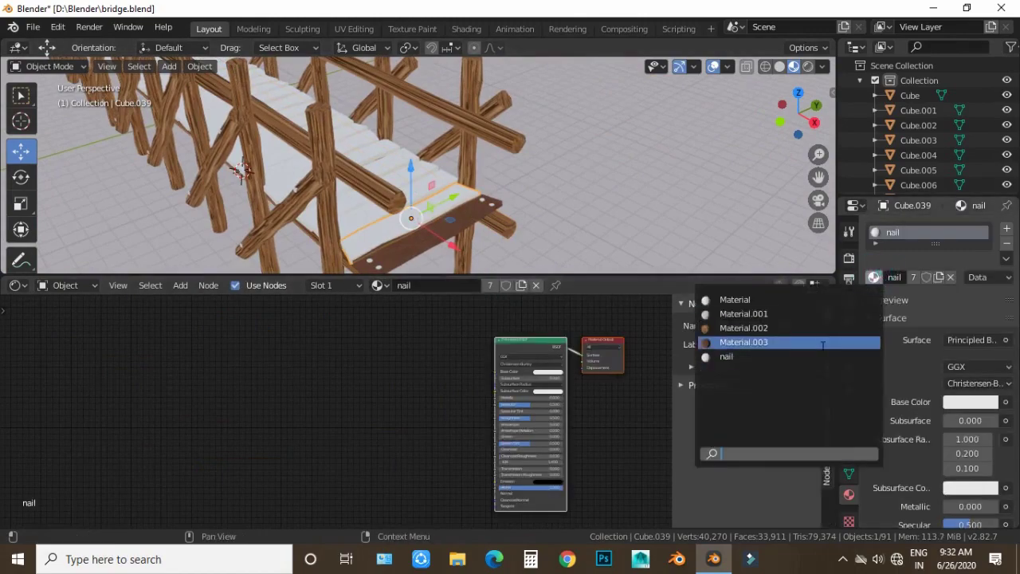
left_click(749, 342)
middle_click_drag(478, 175, 447, 175)
left_click(343, 192)
left_click(875, 276)
left_click(846, 342)
left_click(339, 180)
left_click(875, 277)
left_click(829, 342)
- Give Material.003 to the next five deck planks along the bridge
left_click(311, 179)
left_click(874, 276)
left_click(827, 342)
left_click(327, 191)
left_click(874, 276)
left_click(829, 342)
left_click(302, 191)
left_click(874, 277)
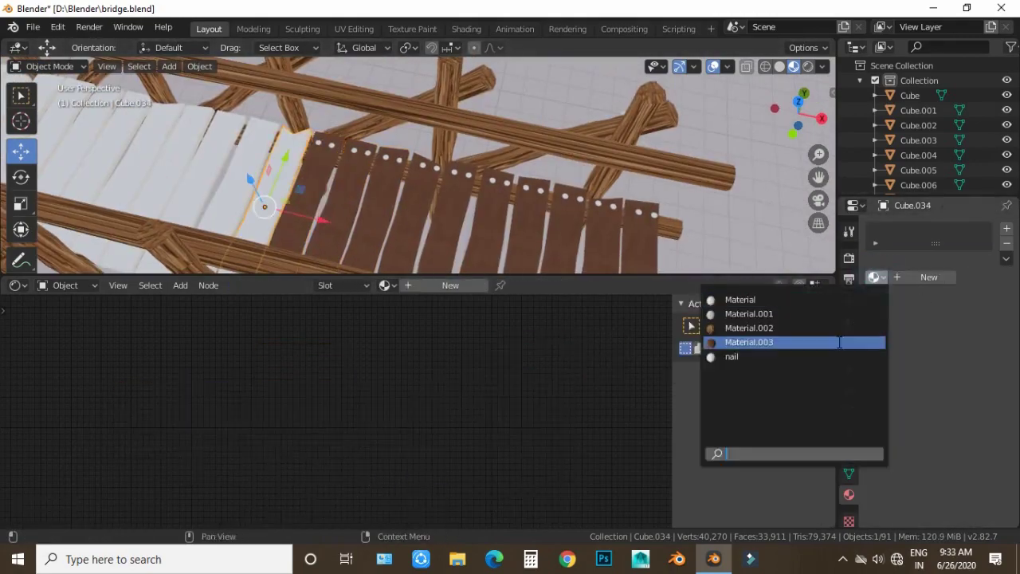
left_click(829, 342)
left_click(132, 172)
left_click(874, 276)
left_click(828, 342)
mouse_move(414, 160)
middle_mouse_down()
mouse_move(355, 127)
mouse_move(415, 191)
middle_mouse_up()
- Apply Material.003 to more planks further along the deck
left_click(338, 124)
left_click(874, 276)
left_click(829, 342)
left_click(410, 191)
left_click(874, 277)
left_click(829, 342)
left_click(336, 190)
middle_click_drag(596, 247, 478, 199)
left_click(228, 159)
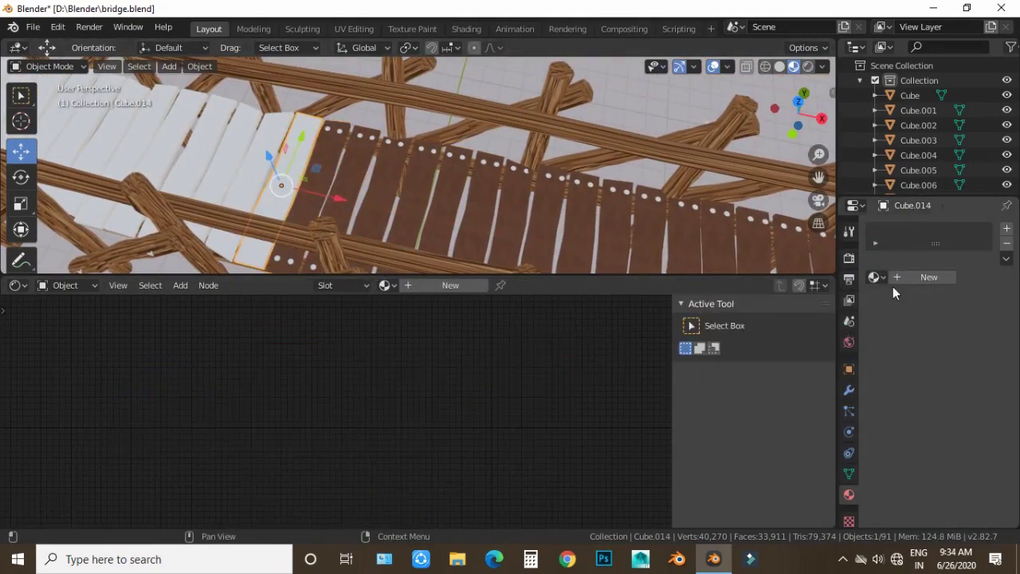
left_click(877, 277)
left_click(828, 341)
- Assign Material.003 to the last bare planks at the far end of the deck
middle_click_drag(336, 227, 289, 159)
left_click(184, 163)
left_click(874, 277)
left_click(289, 159)
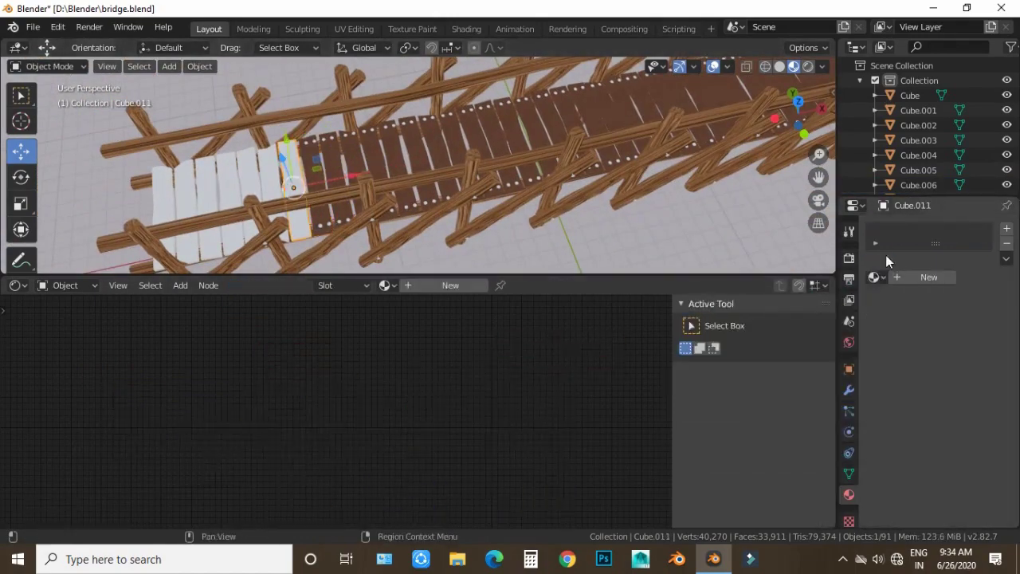
left_click(874, 276)
left_click(821, 342)
left_click(209, 191)
left_click(875, 277)
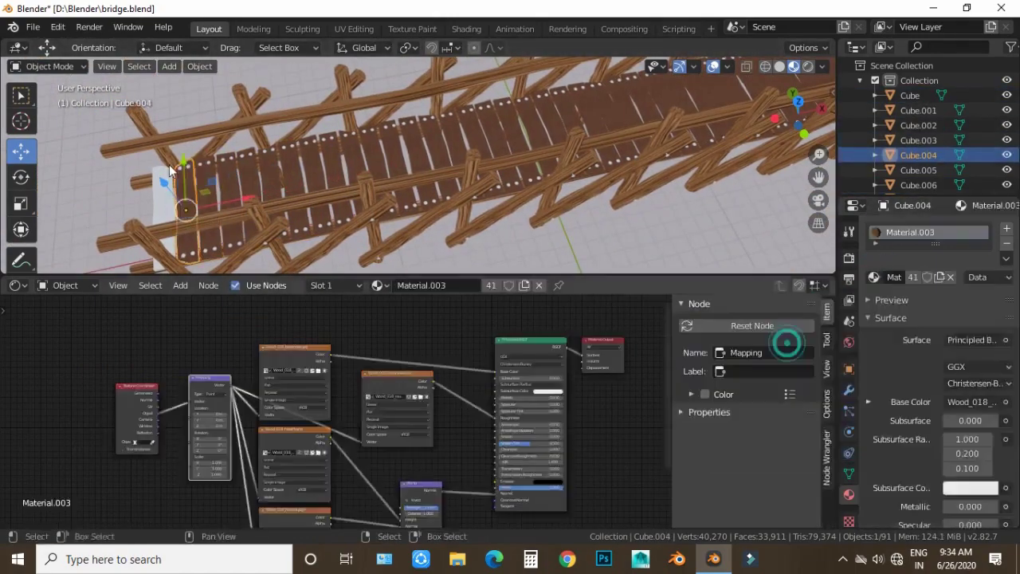
- Give Cube.003 the bark material Material.002, then select one of the nails
left_click(747, 342)
scroll(494, 159, "up", 5)
left_click(504, 157)
scroll(505, 171, "up", 5)
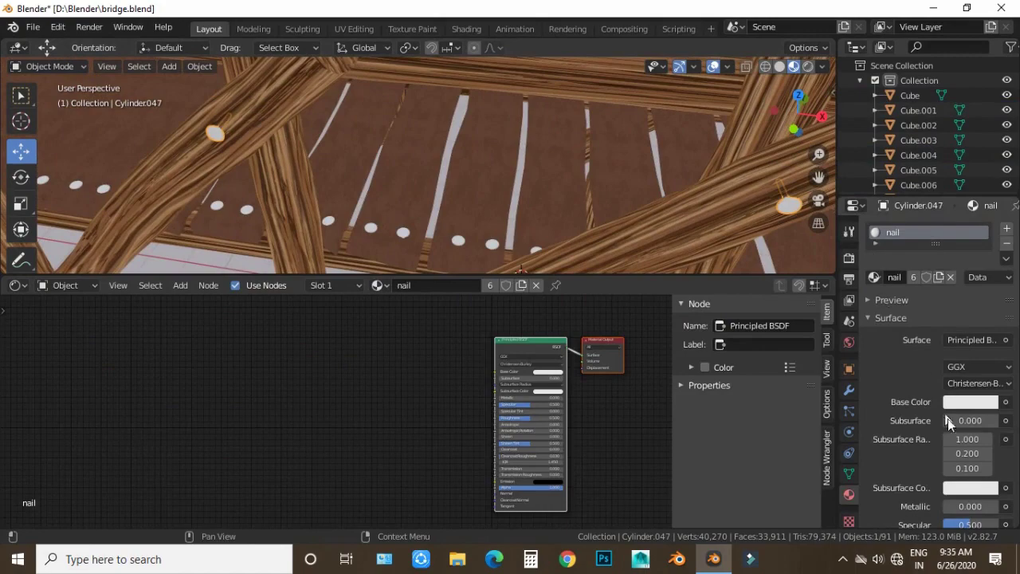
scroll(966, 462, "down", 3)
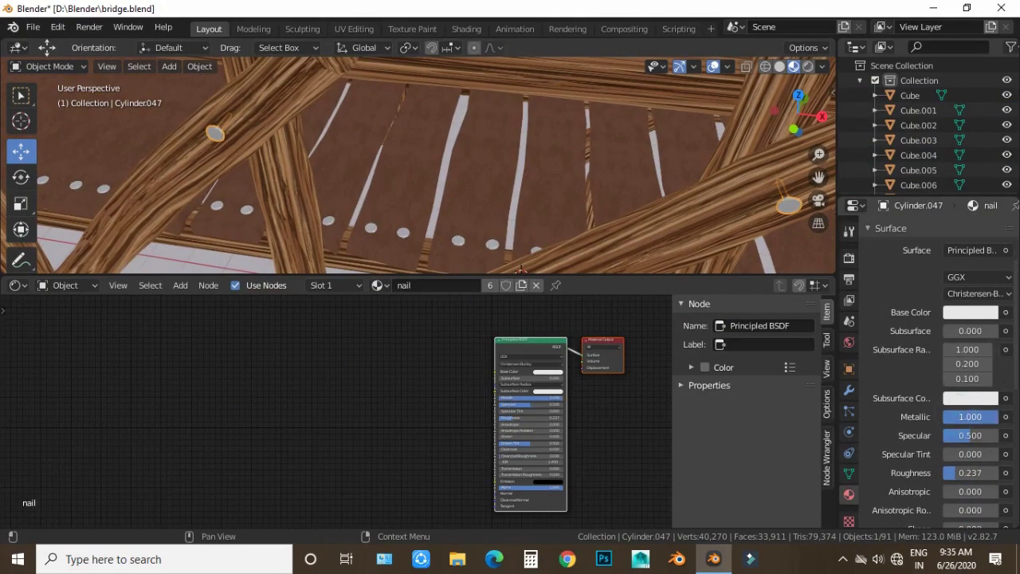
scroll(514, 200, "up", 5)
scroll(524, 201, "down", 4)
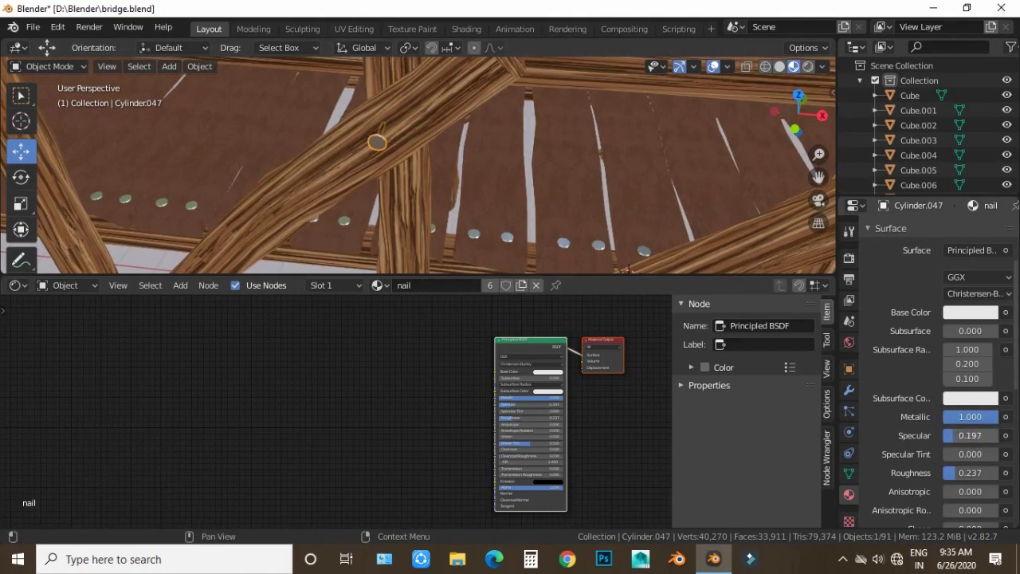
- Make the nail material mid-grey metal: Metallic 1, Specular 0.197, Roughness 0.316
left_click(965, 319)
left_click_drag(985, 102, 986, 144)
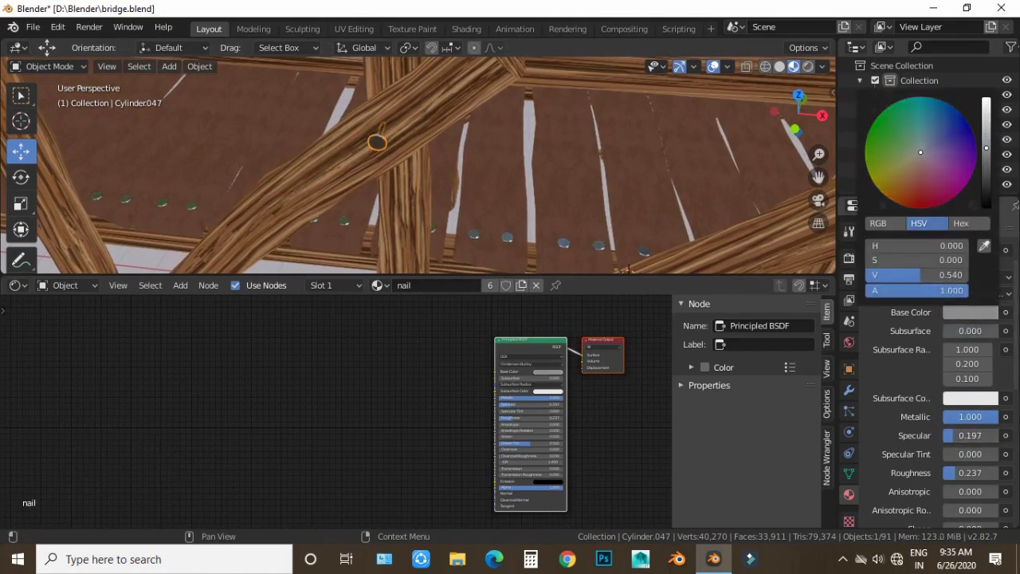
scroll(416, 190, "down", 2)
scroll(415, 190, "up", 4)
scroll(415, 190, "down", 2)
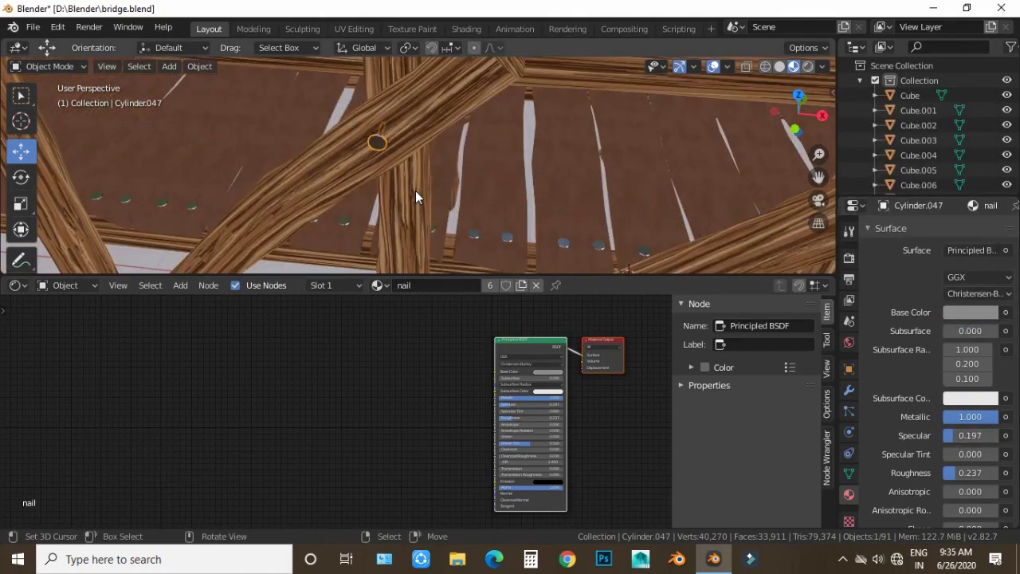
left_click_drag(957, 473, 974, 472)
scroll(653, 267, "down", 1)
scroll(626, 254, "down", 5)
scroll(468, 189, "down", 3)
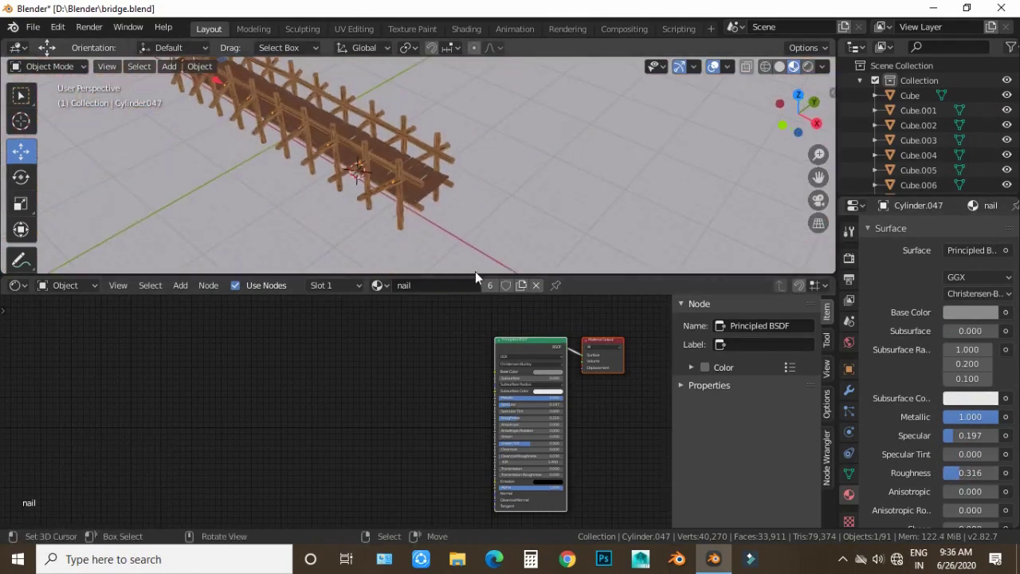
- Enlarge the 3D viewport and preview the bridge in Rendered shading
left_click_drag(475, 276, 470, 431)
middle_click_drag(440, 289, 789, 92)
left_click(807, 68)
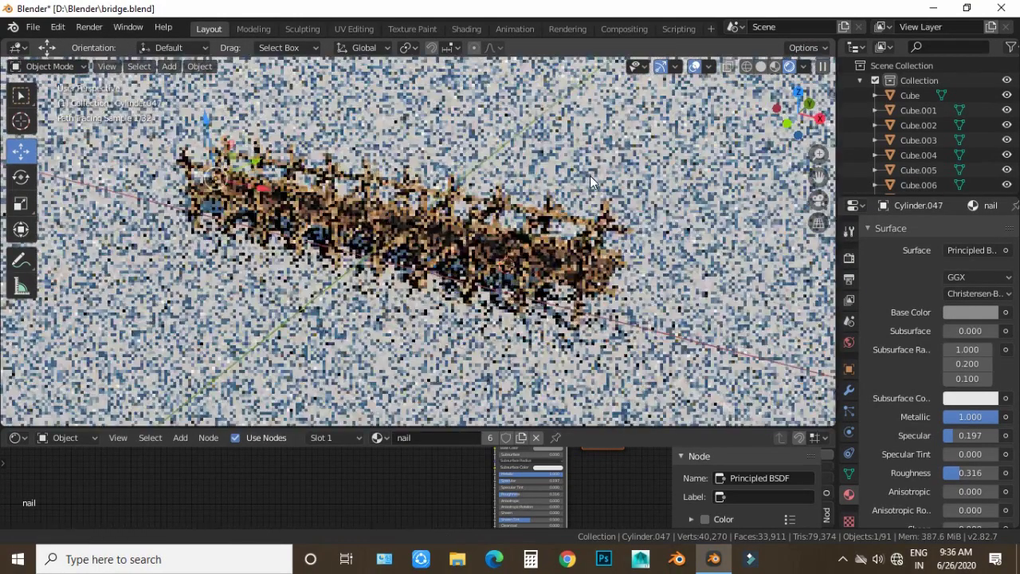
scroll(590, 175, "up", 2)
middle_click_drag(590, 176, 612, 191)
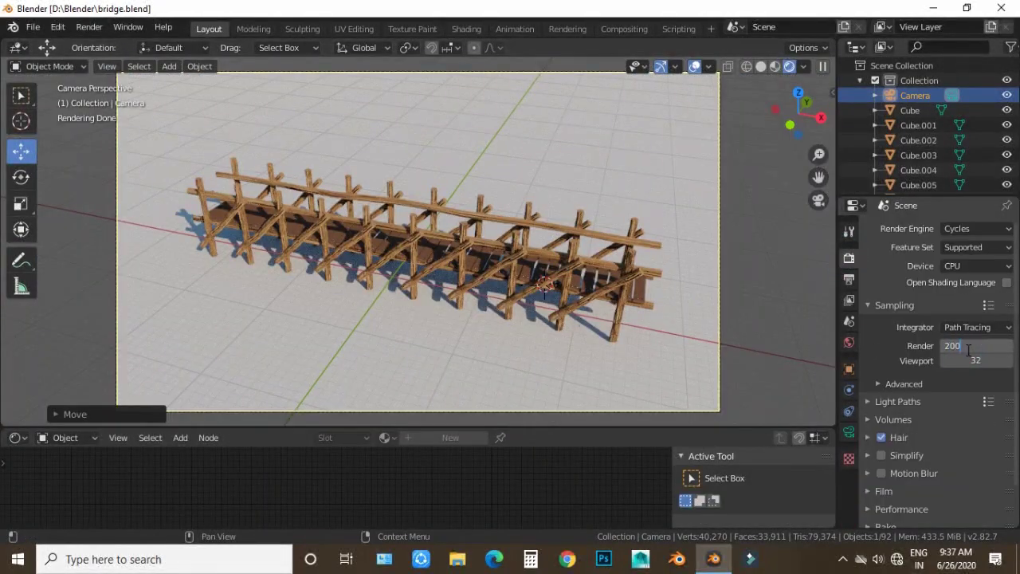
- Set Cycles render samples to 200 and start the final render with F12
left_click(849, 299)
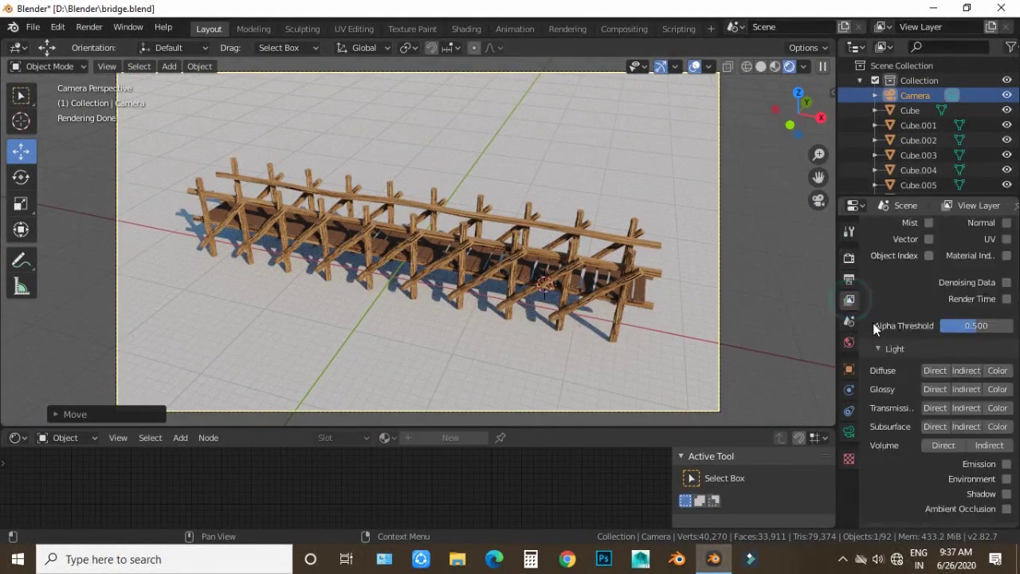
scroll(873, 323, "down", 5)
scroll(915, 438, "up", 6)
key("F12")
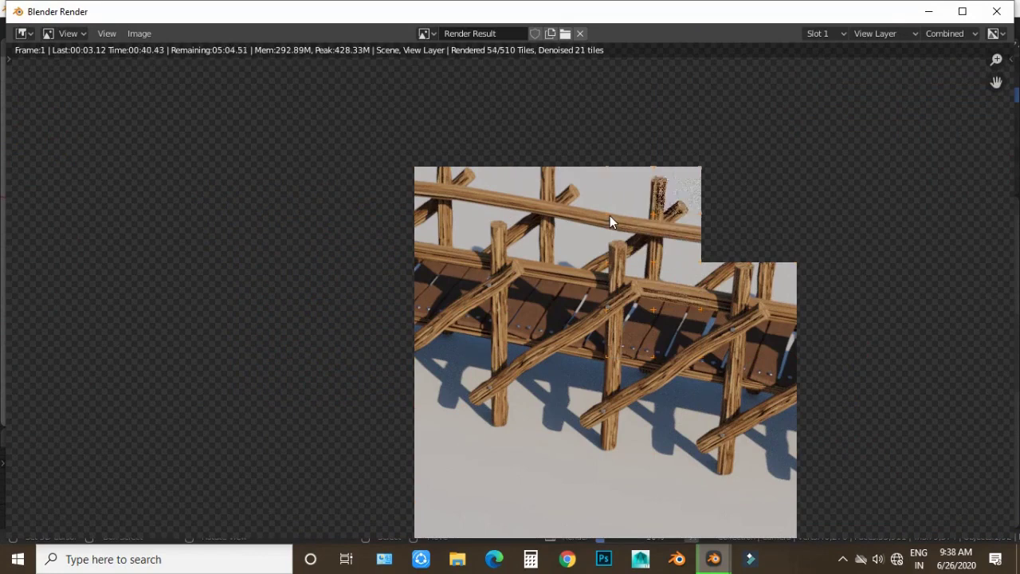
- Let the Cycles render fill in tile by tile, reaching 105 of 510 tiles
scroll(610, 215, "down", 4)
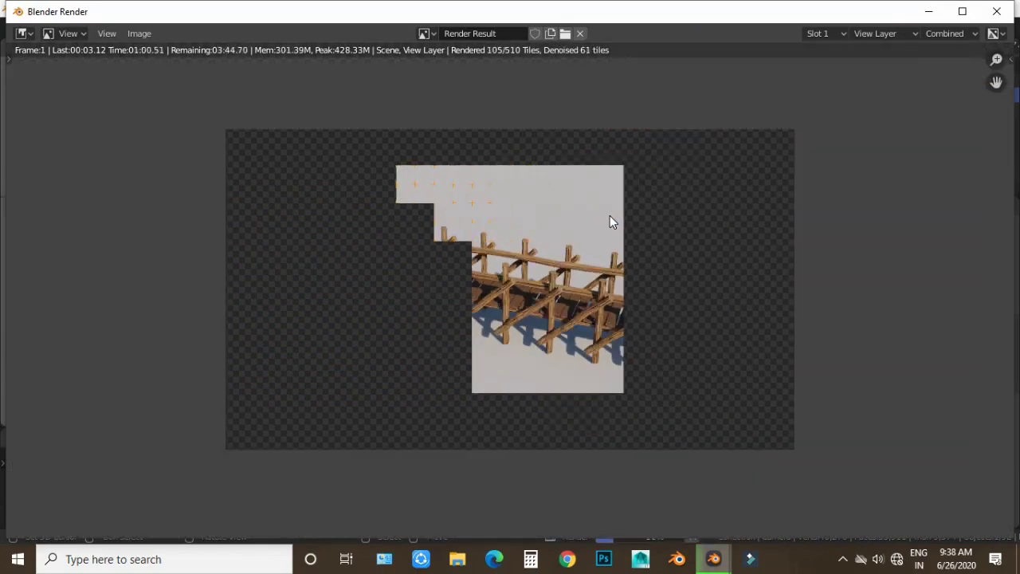